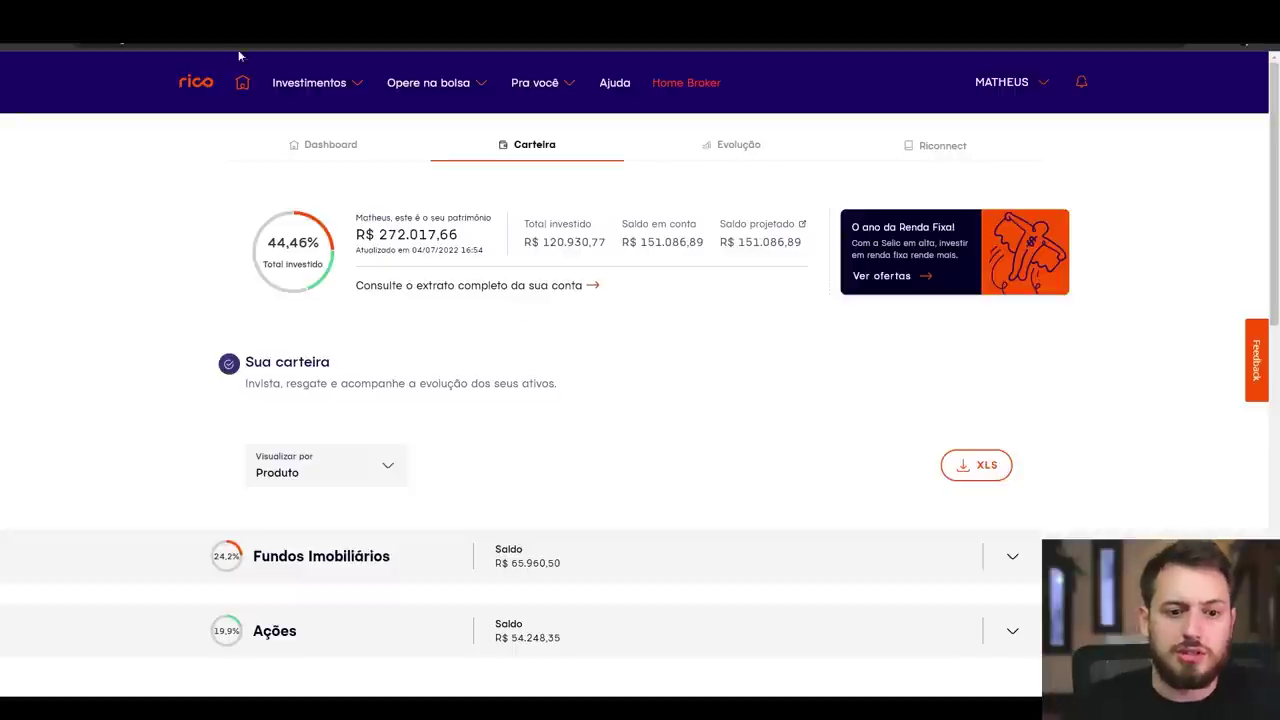
Review the portfolio page's balances for real estate funds and stocks, along with the Proventos section
scroll(705, 346, down, 2)
scroll(695, 356, down, 3)
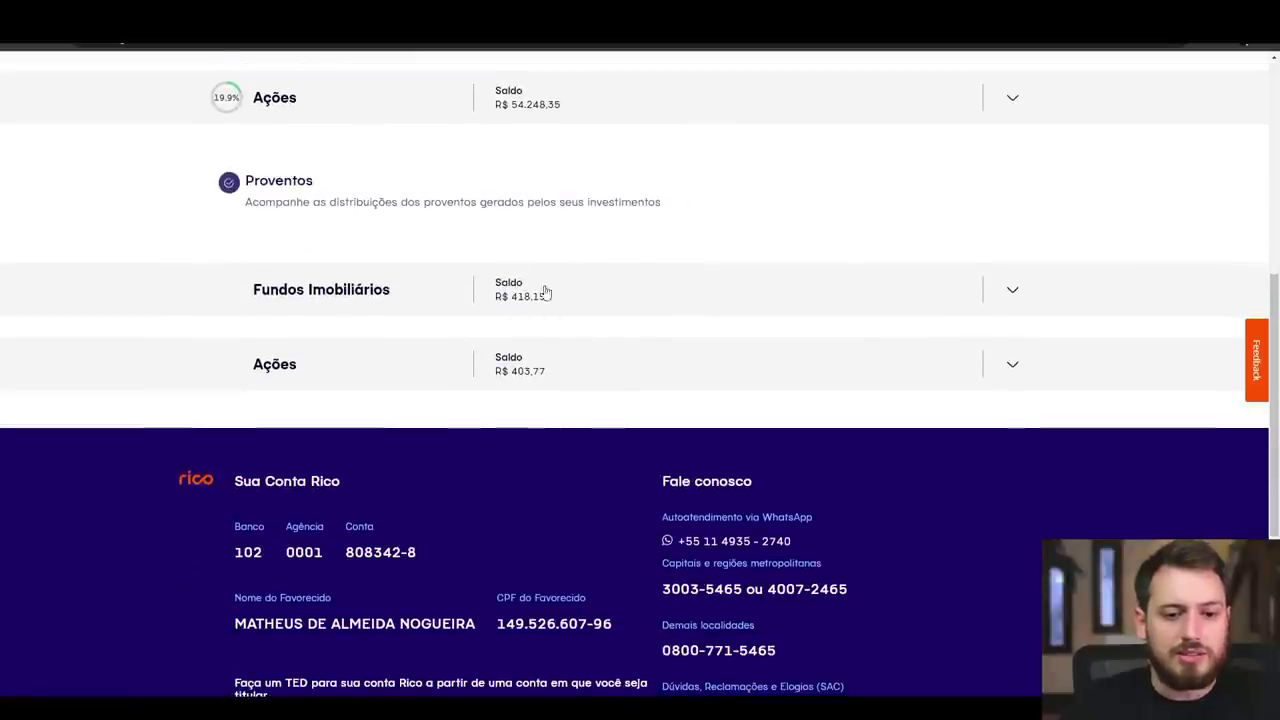
scroll(607, 440, up, 4)
scroll(600, 481, up, 2)
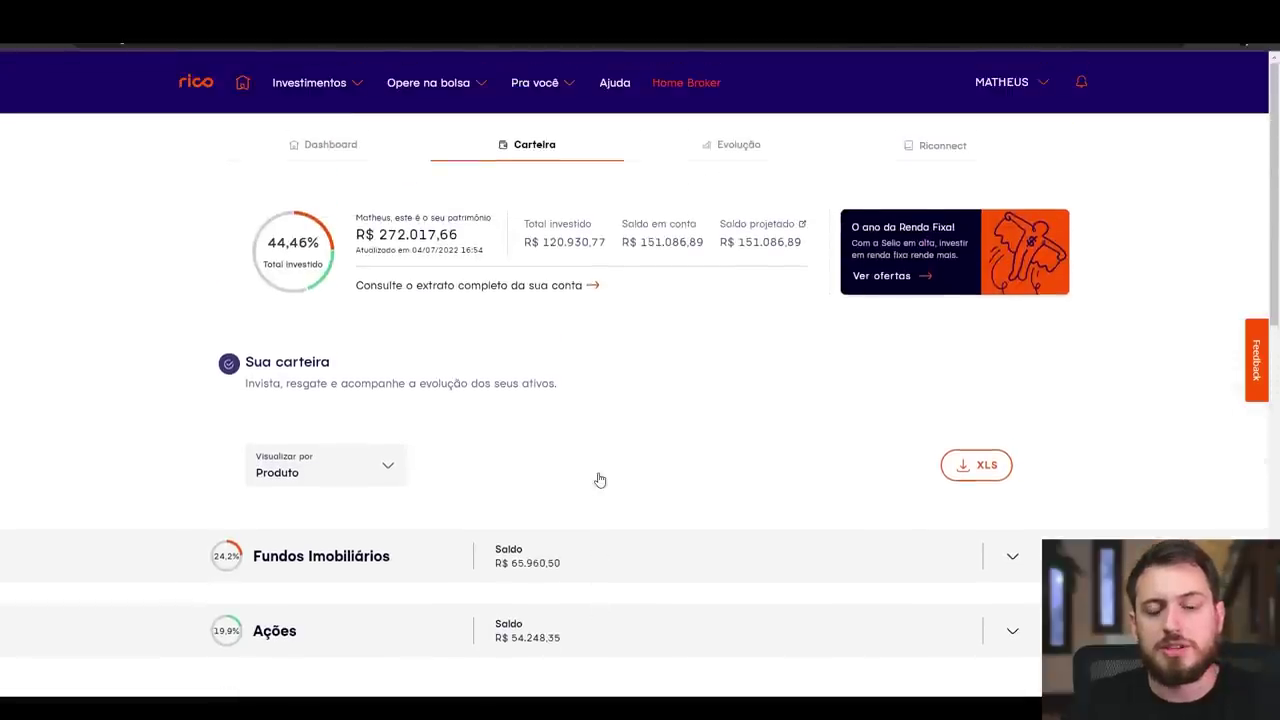
scroll(597, 483, down, 4)
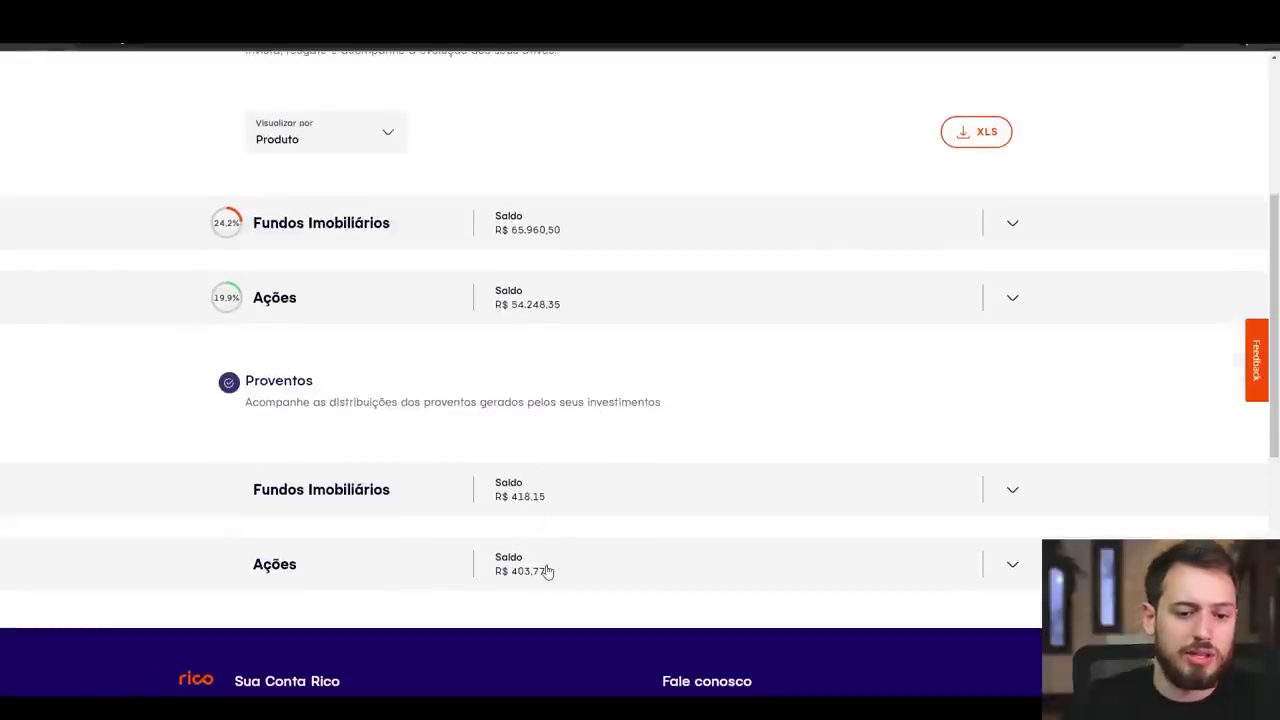
scroll(646, 500, up, 3)
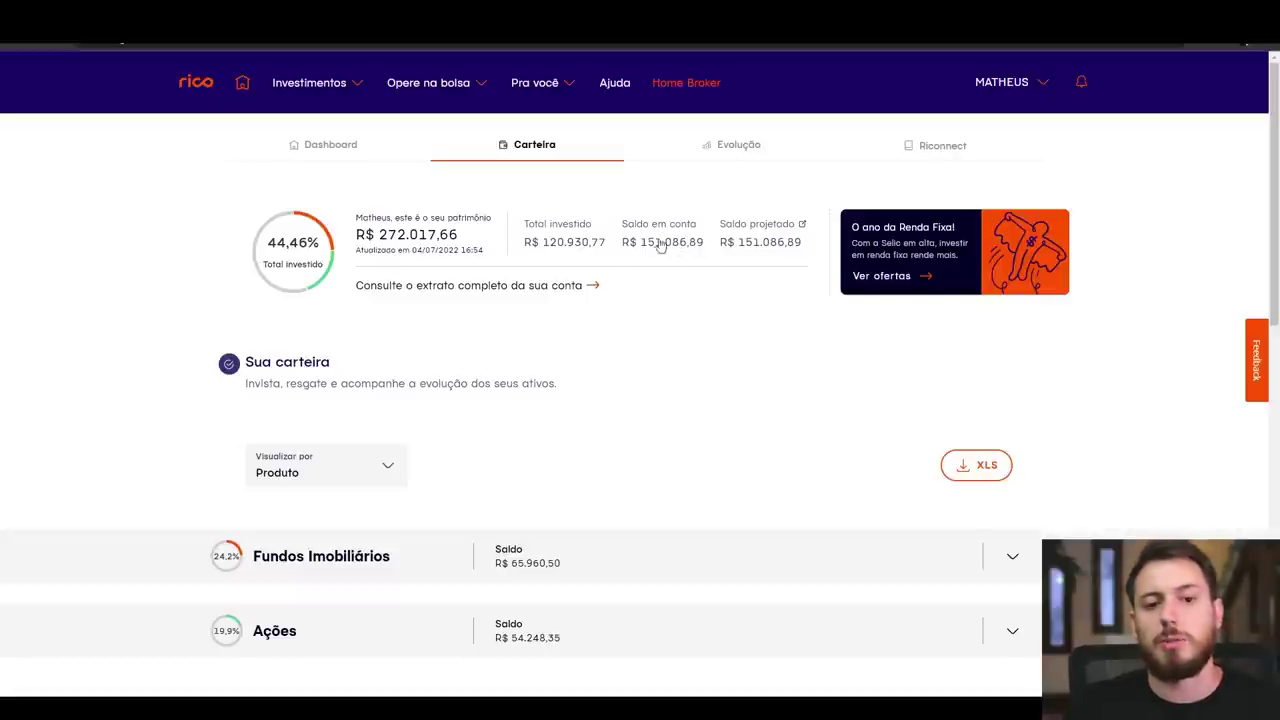
scroll(531, 474, down, 5)
scroll(531, 400, up, 5)
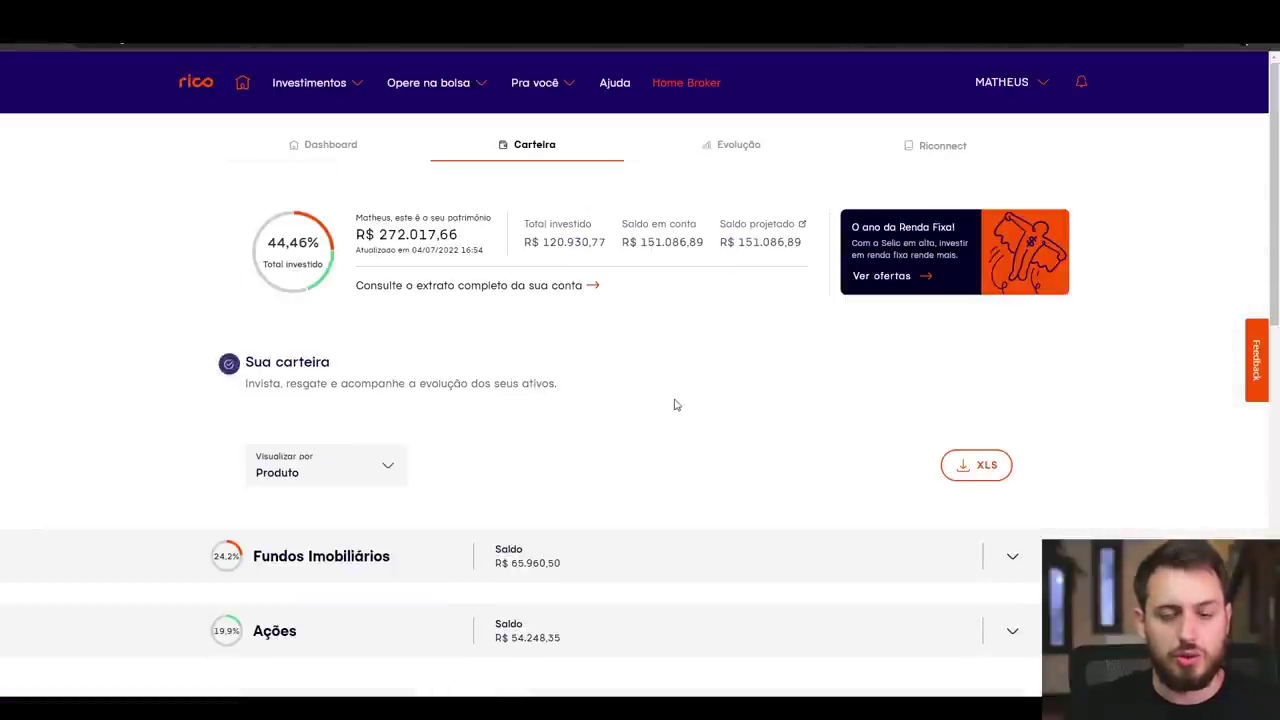
Switch to the PosicaoDetalhada workbook in Excel and examine the real estate fund tickers and their position data
key(alt+Tab)
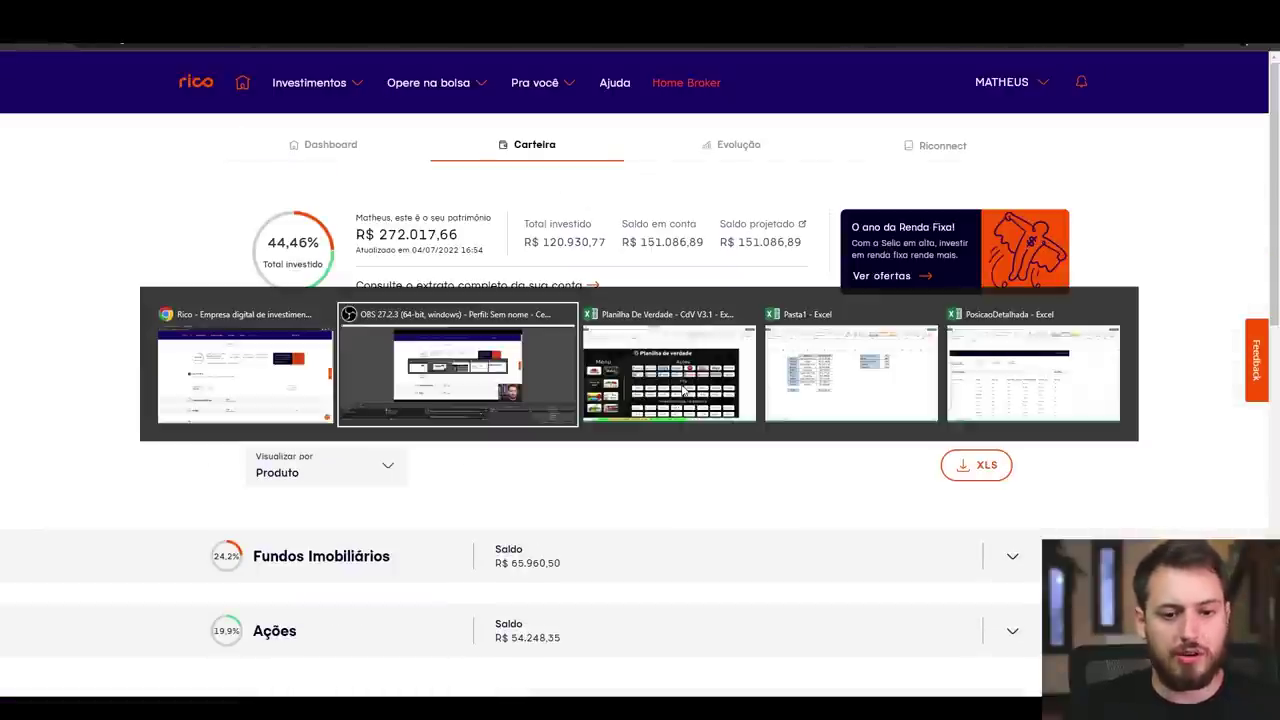
click(998, 376)
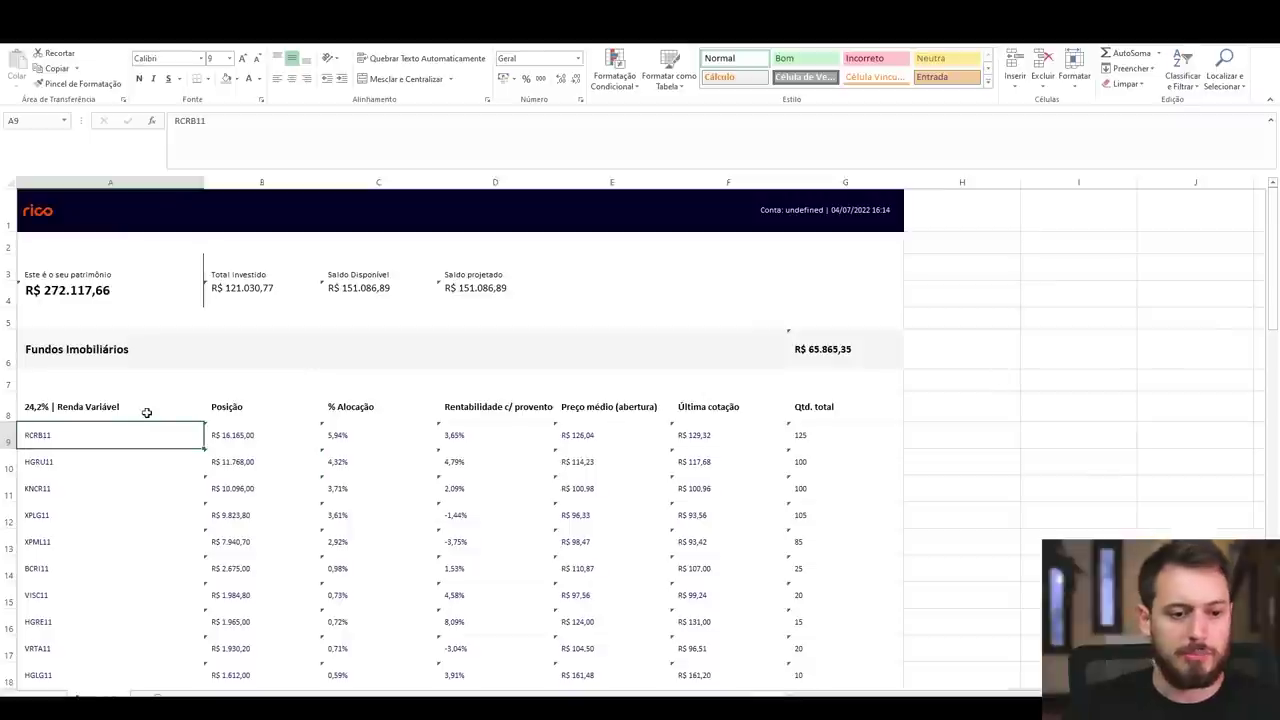
click(298, 434)
click(115, 427)
click(130, 412)
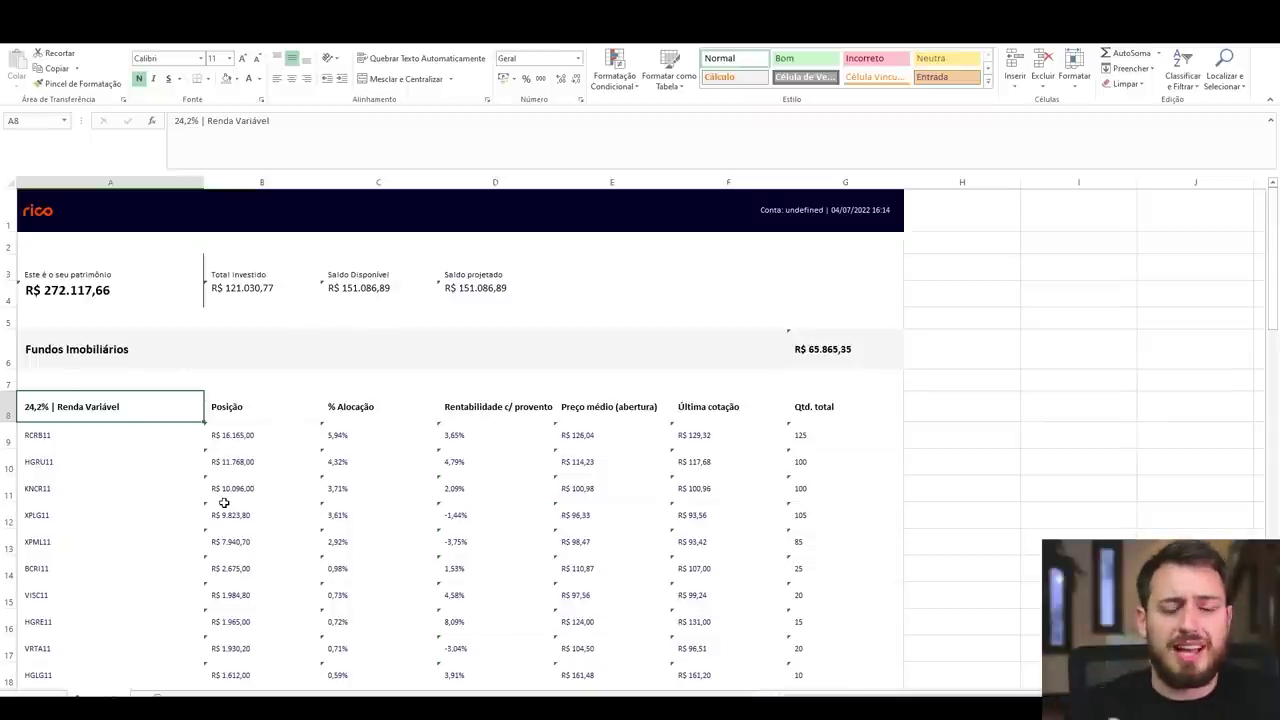
scroll(226, 495, down, 1)
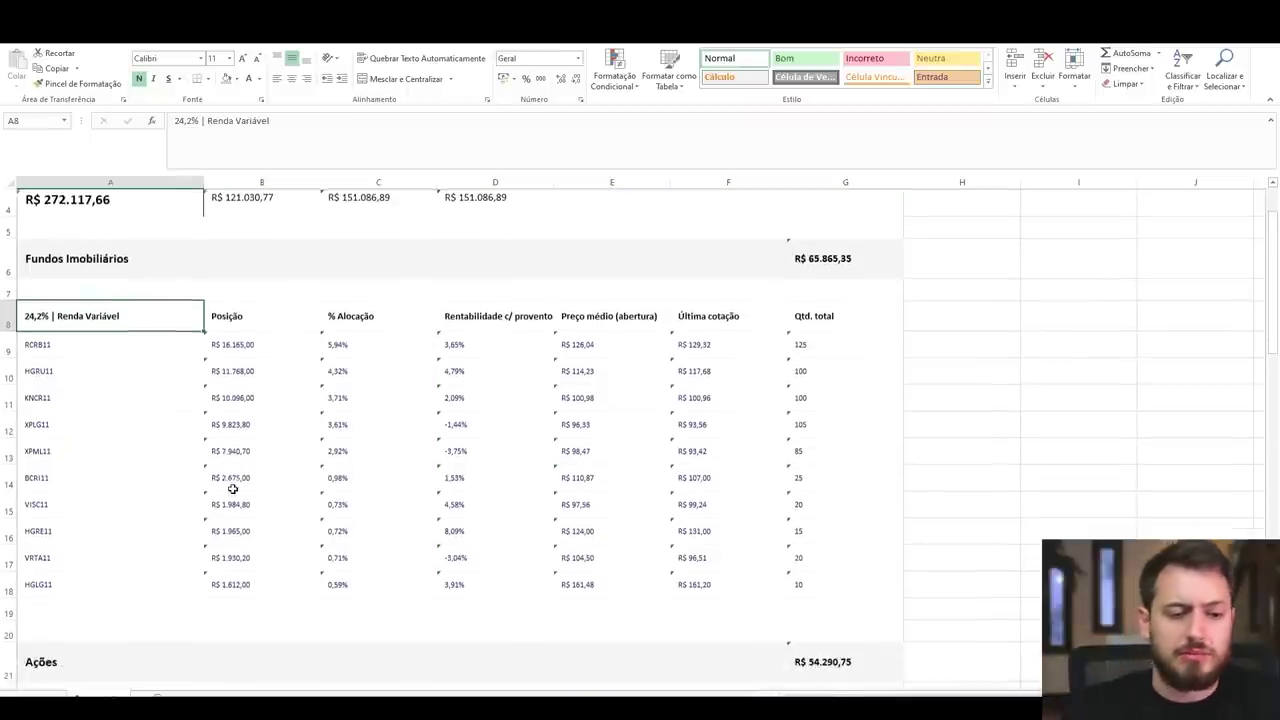
drag(89, 343, 94, 583)
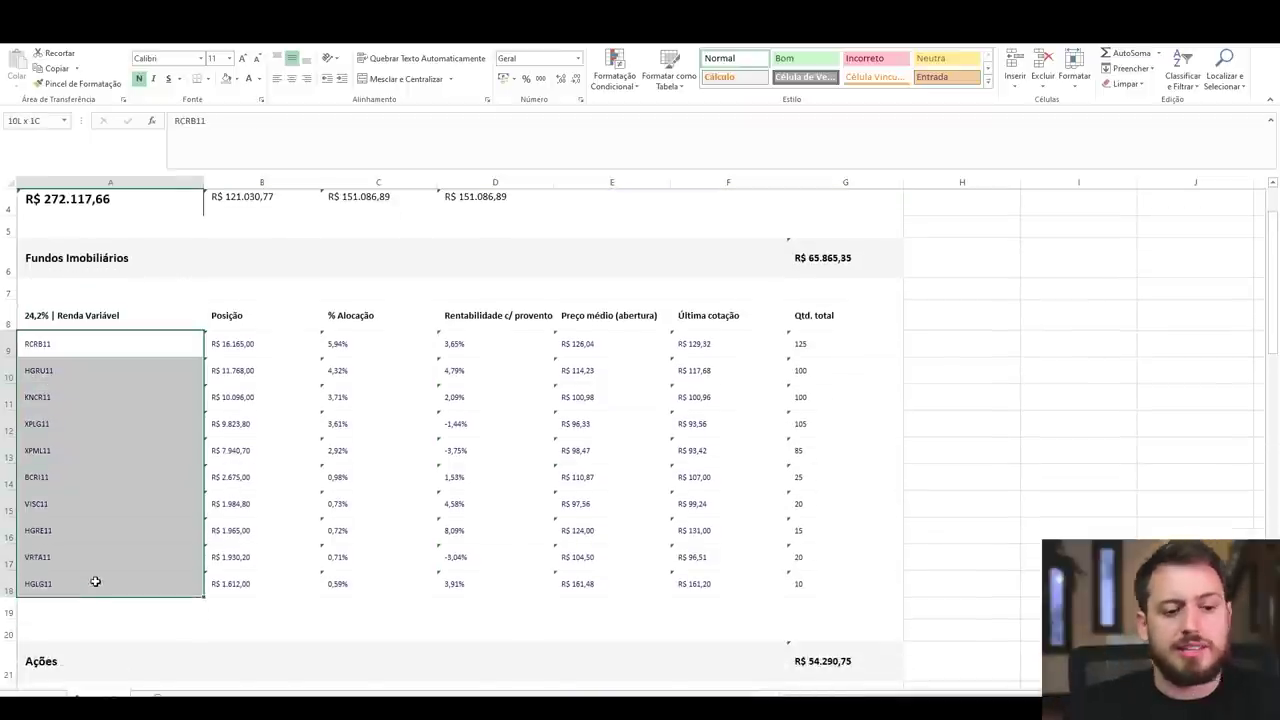
click(95, 581)
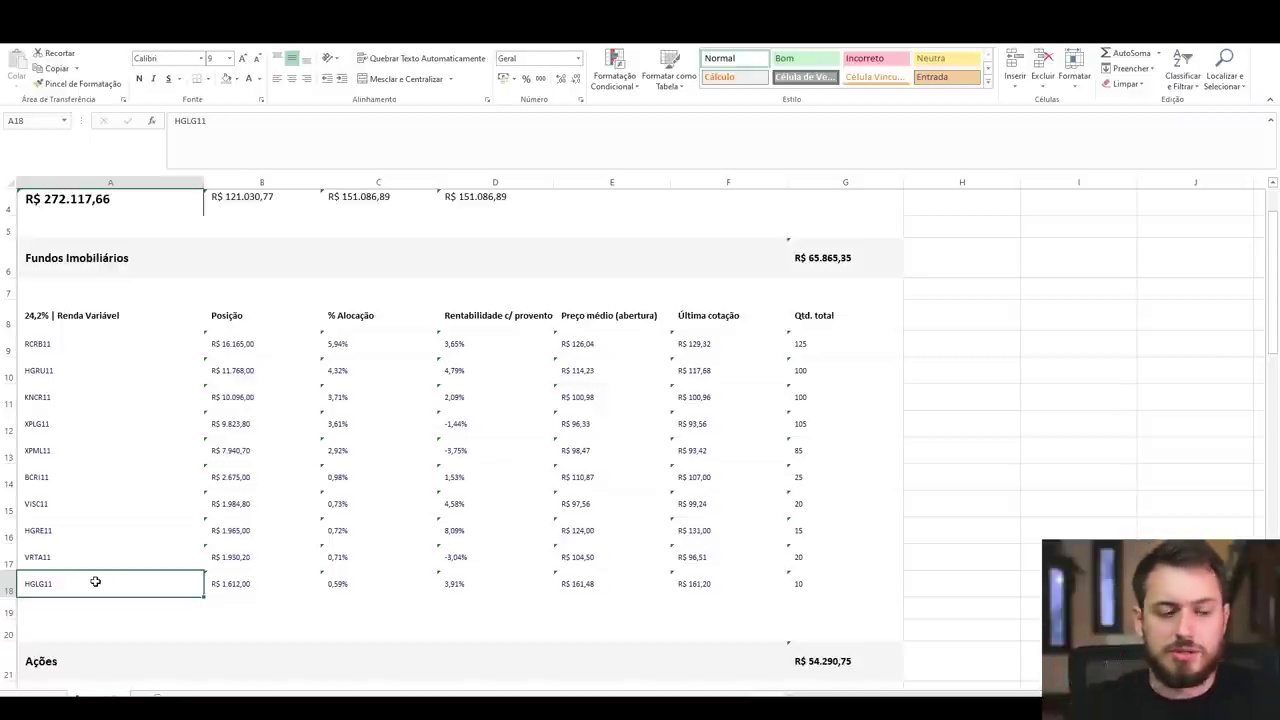
scroll(100, 575, up, 1)
scroll(149, 506, down, 5)
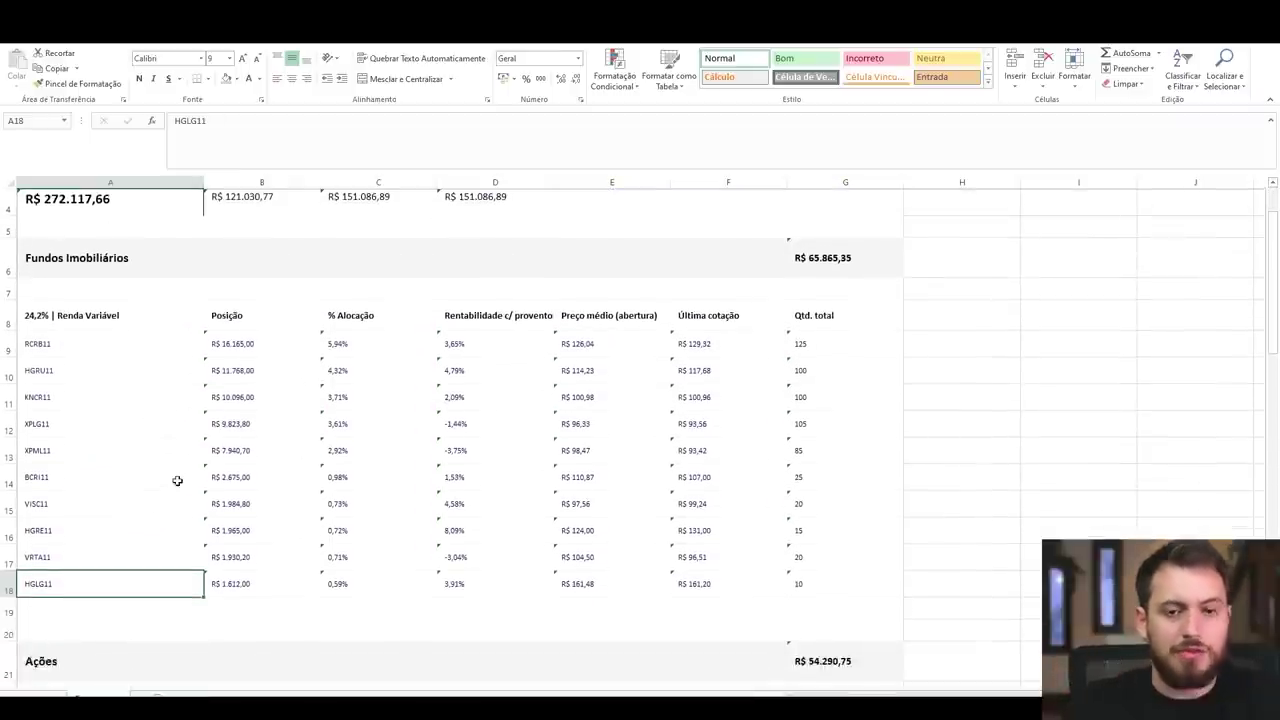
scroll(149, 477, up, 5)
click(126, 437)
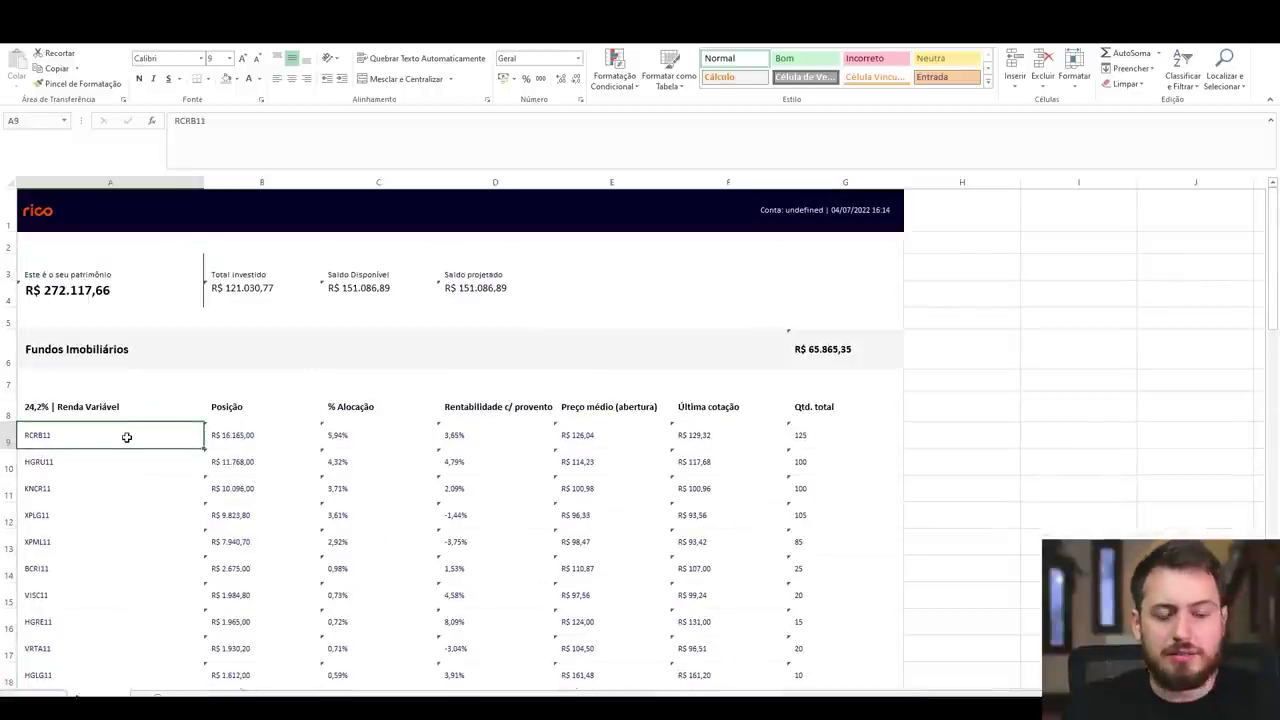
Look over the ticker and Posição columns in both the Fundos Imobiliários and Ações sections
scroll(132, 439, down, 2)
scroll(135, 425, down, 3)
scroll(100, 420, up, 5)
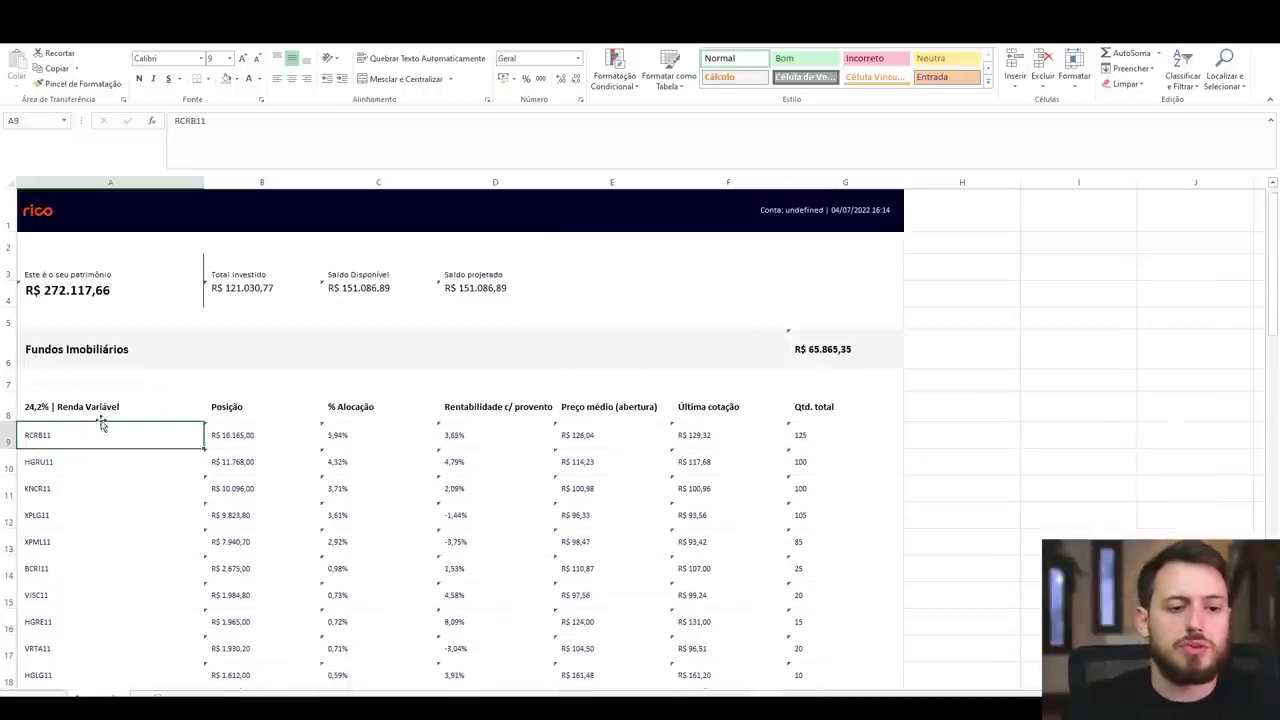
scroll(90, 451, down, 1)
drag(283, 337, 251, 414)
scroll(189, 423, down, 4)
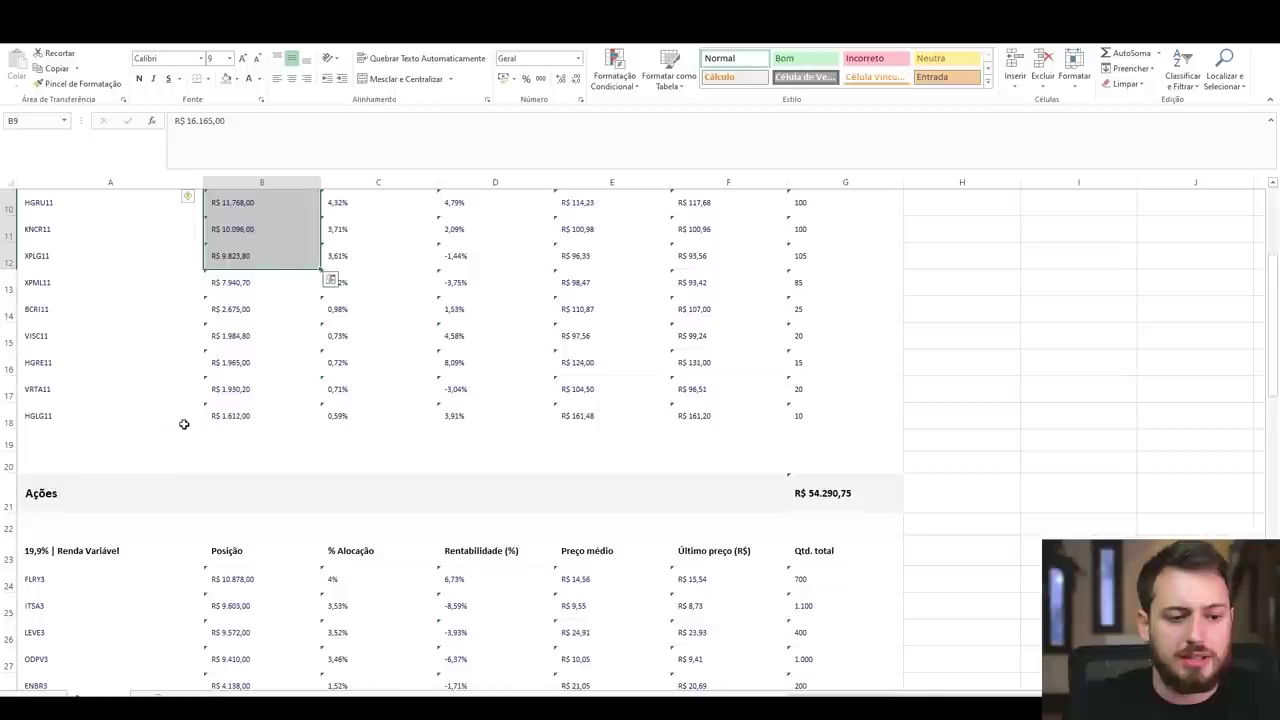
drag(93, 442, 100, 494)
drag(249, 446, 246, 520)
scroll(243, 491, up, 5)
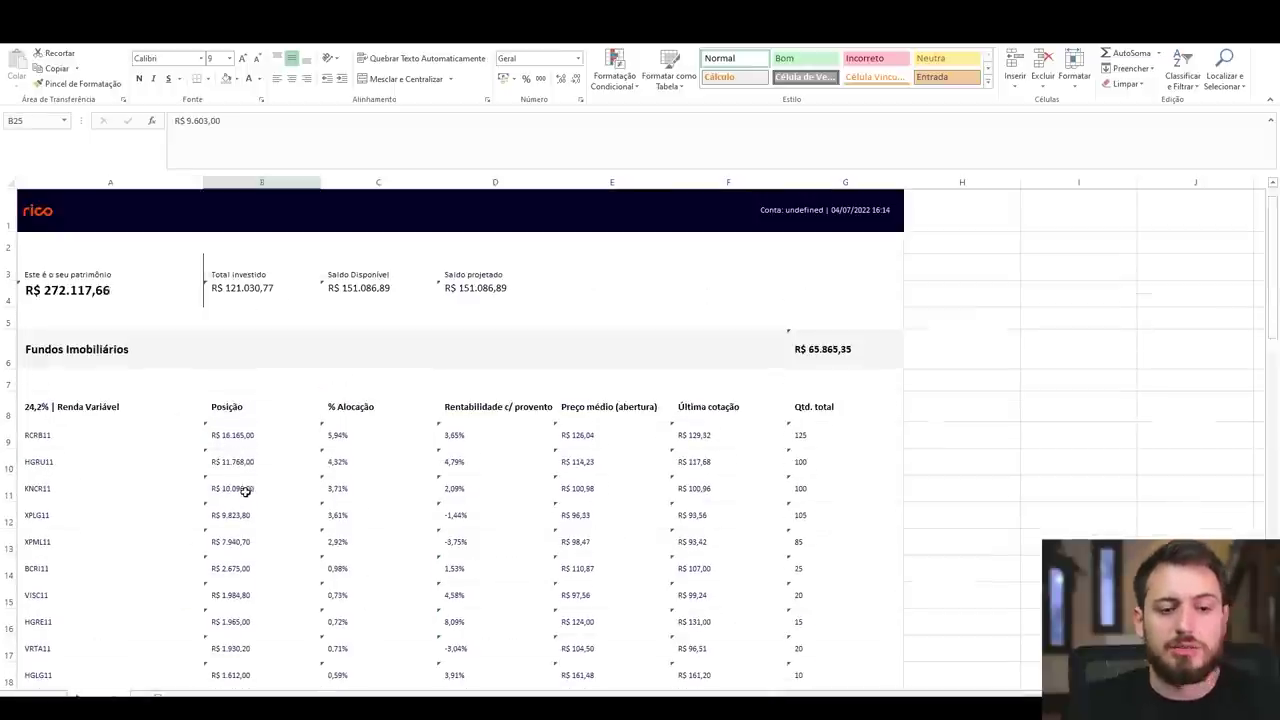
Switch to the Pasta1 workbook and examine the fund table and the segment percentage summary at a larger zoom
key(alt+Tab)
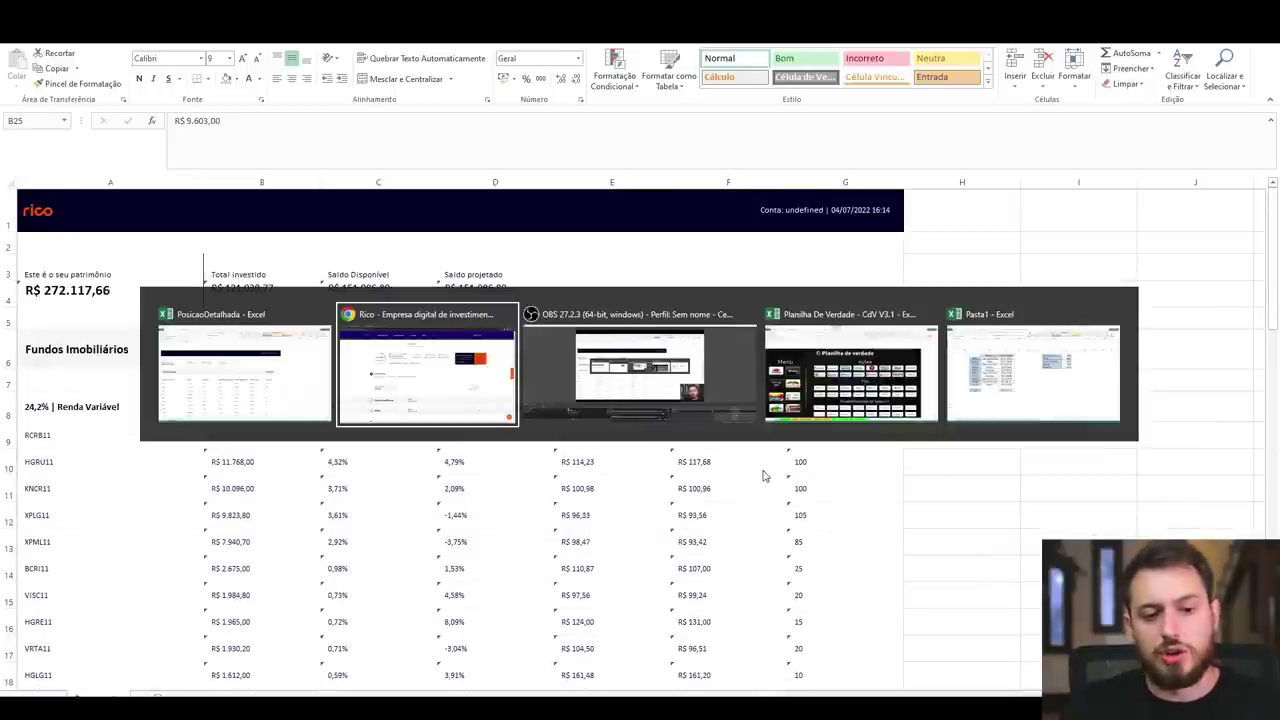
click(1022, 395)
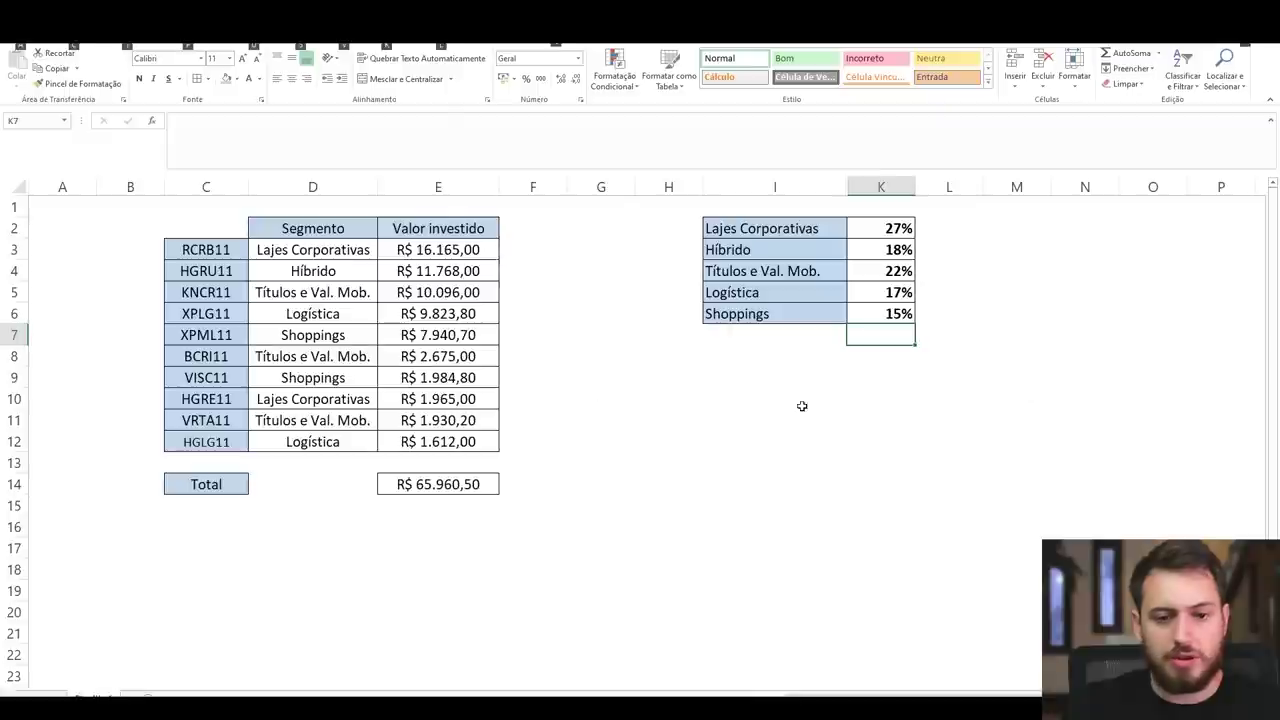
click(383, 335)
ctrl+scroll(450, 380, up, 2)
scroll(614, 434, up, 1)
drag(670, 420, 985, 415)
click(469, 294)
click(583, 237)
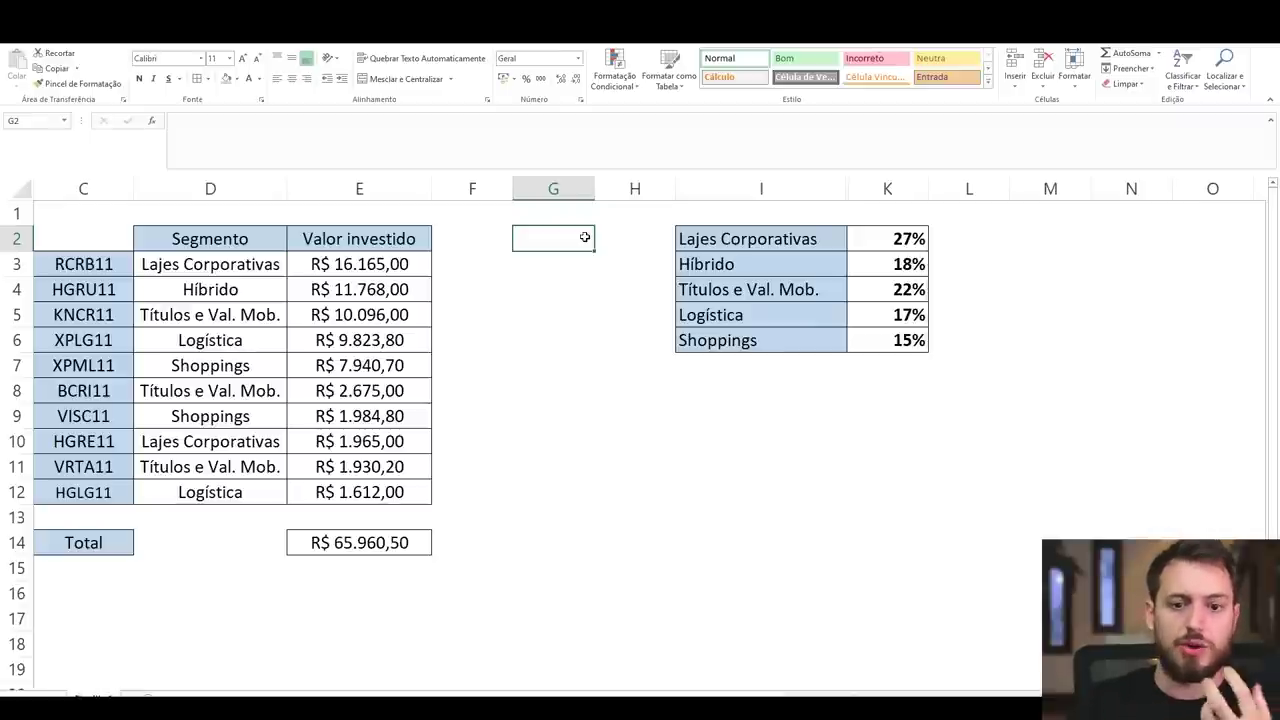
click(781, 243)
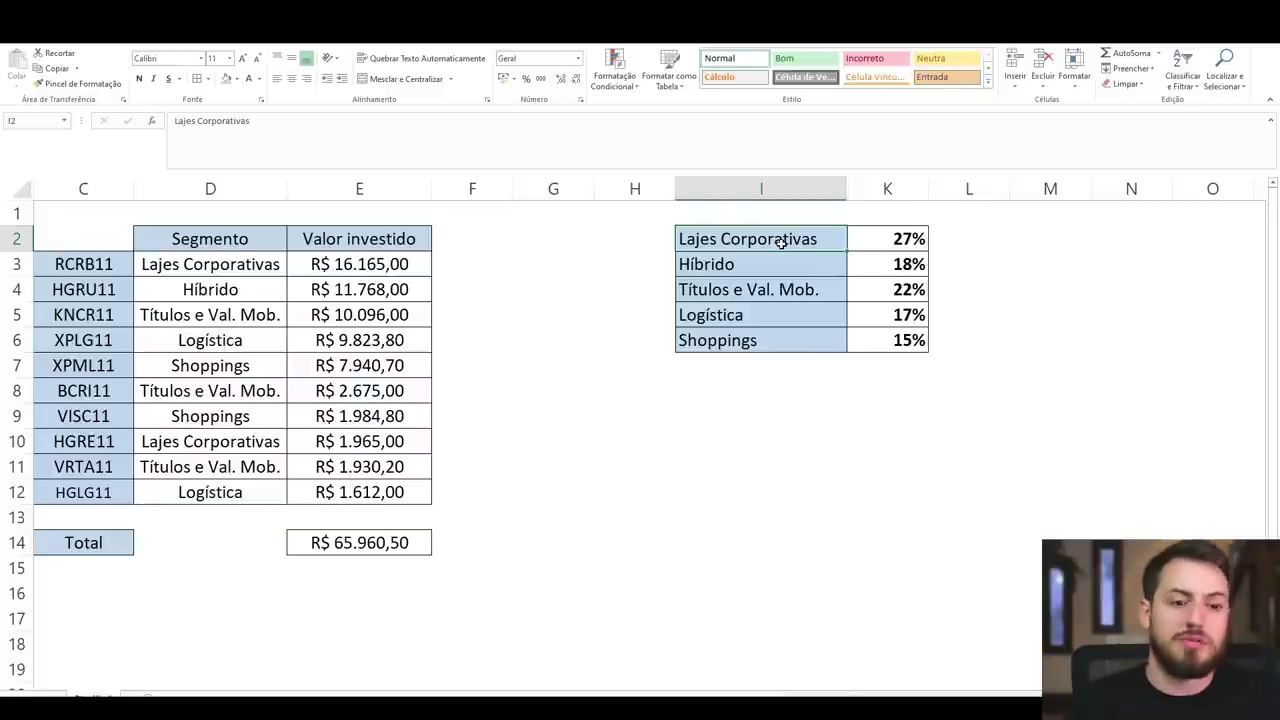
Compare each fund's segment and invested value with the segment allocation summary, starting from RCRB11
click(238, 264)
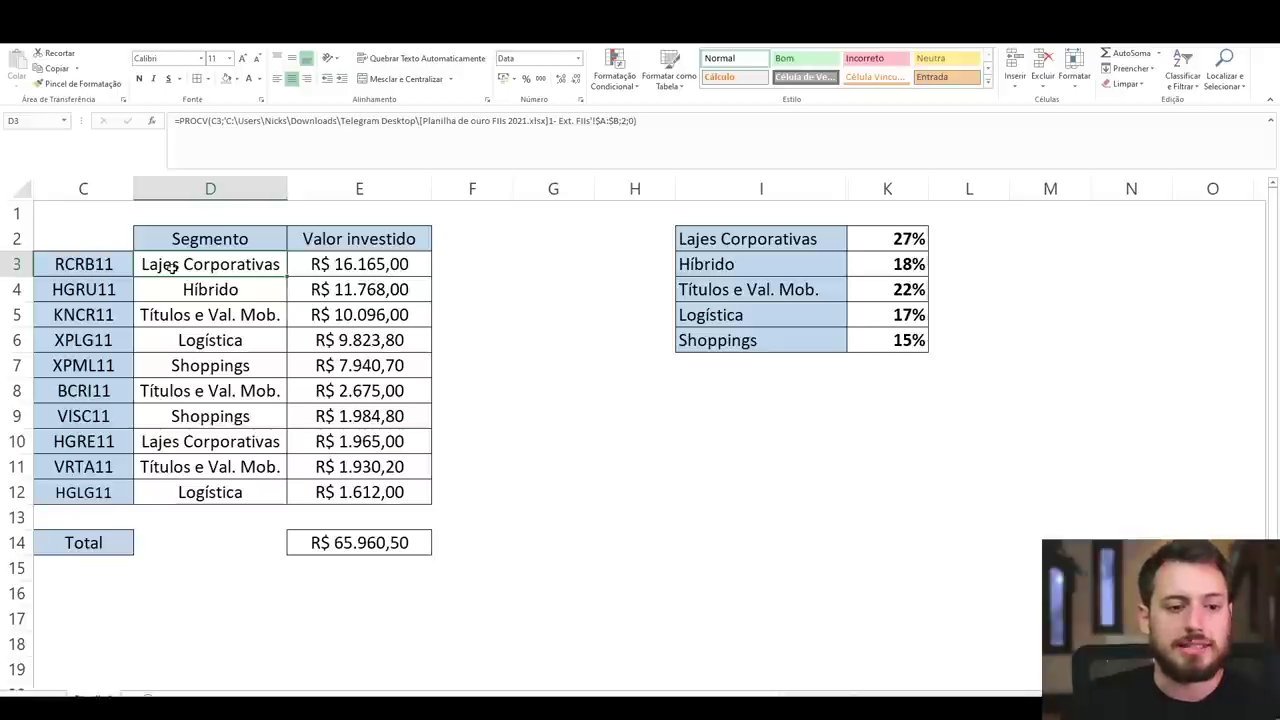
drag(184, 266, 200, 492)
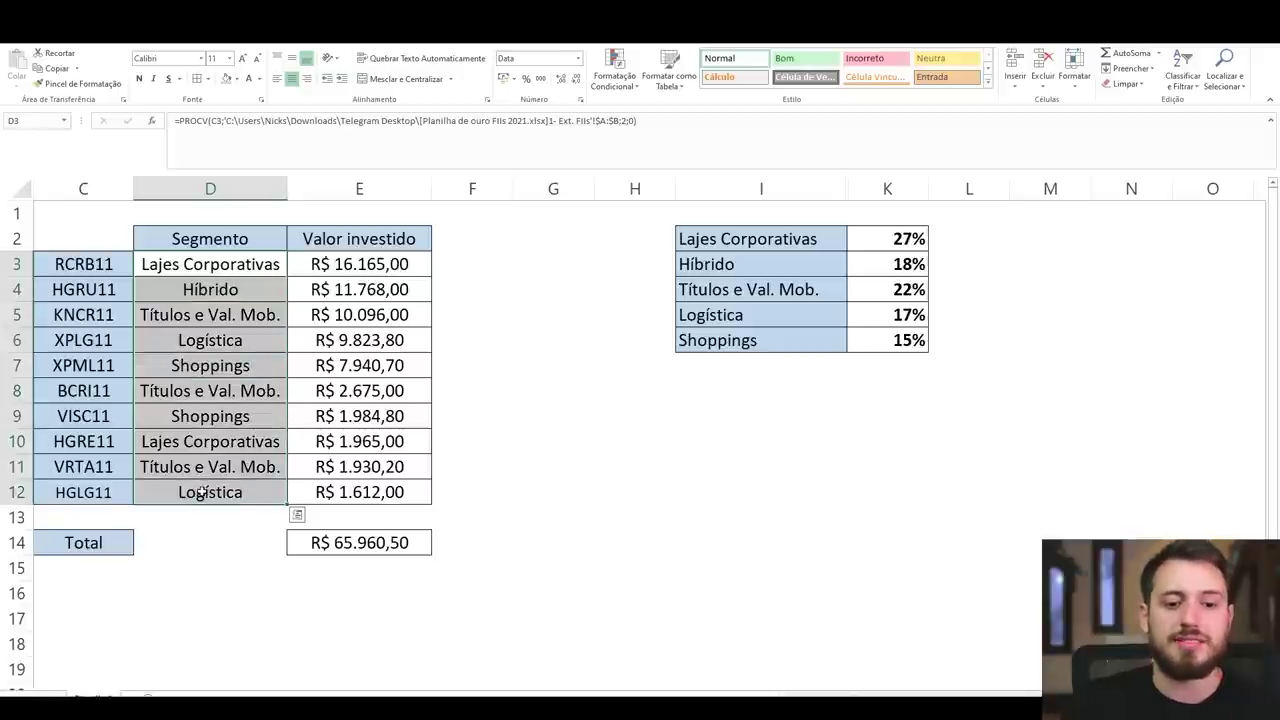
click(805, 238)
drag(796, 254, 771, 337)
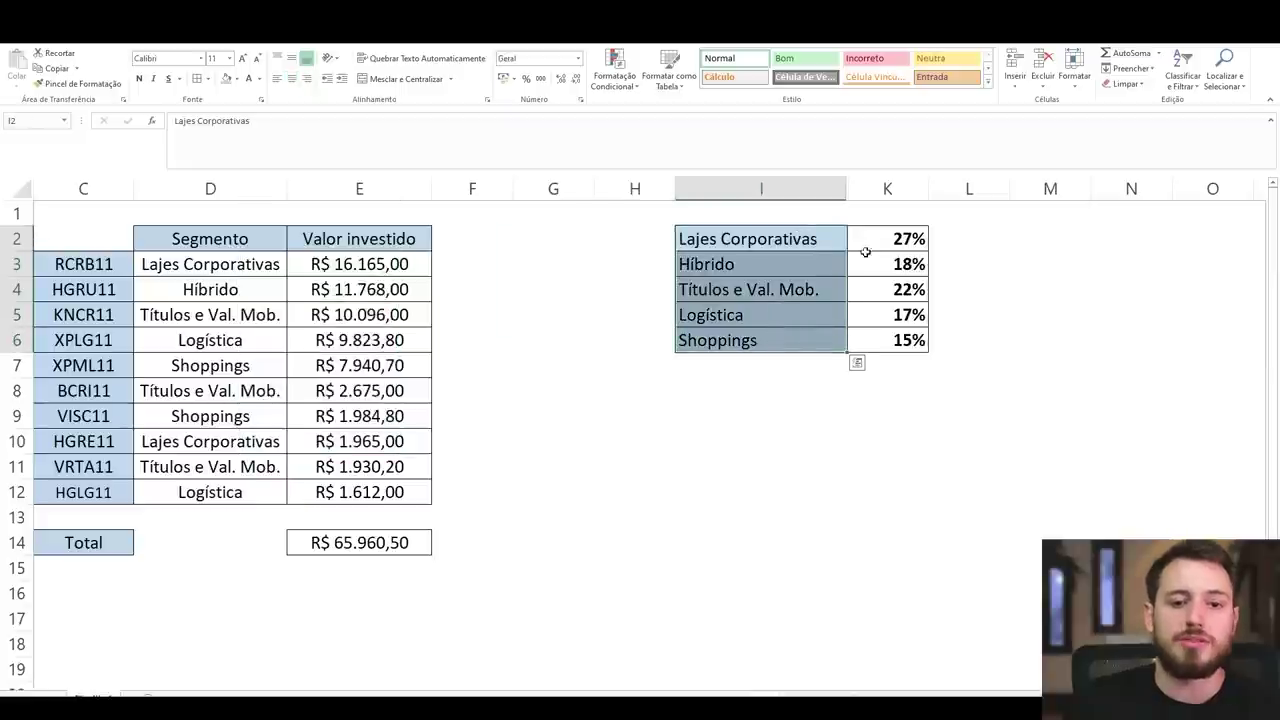
drag(908, 236, 767, 334)
drag(236, 264, 395, 500)
click(84, 314)
drag(84, 264, 338, 264)
click(220, 264)
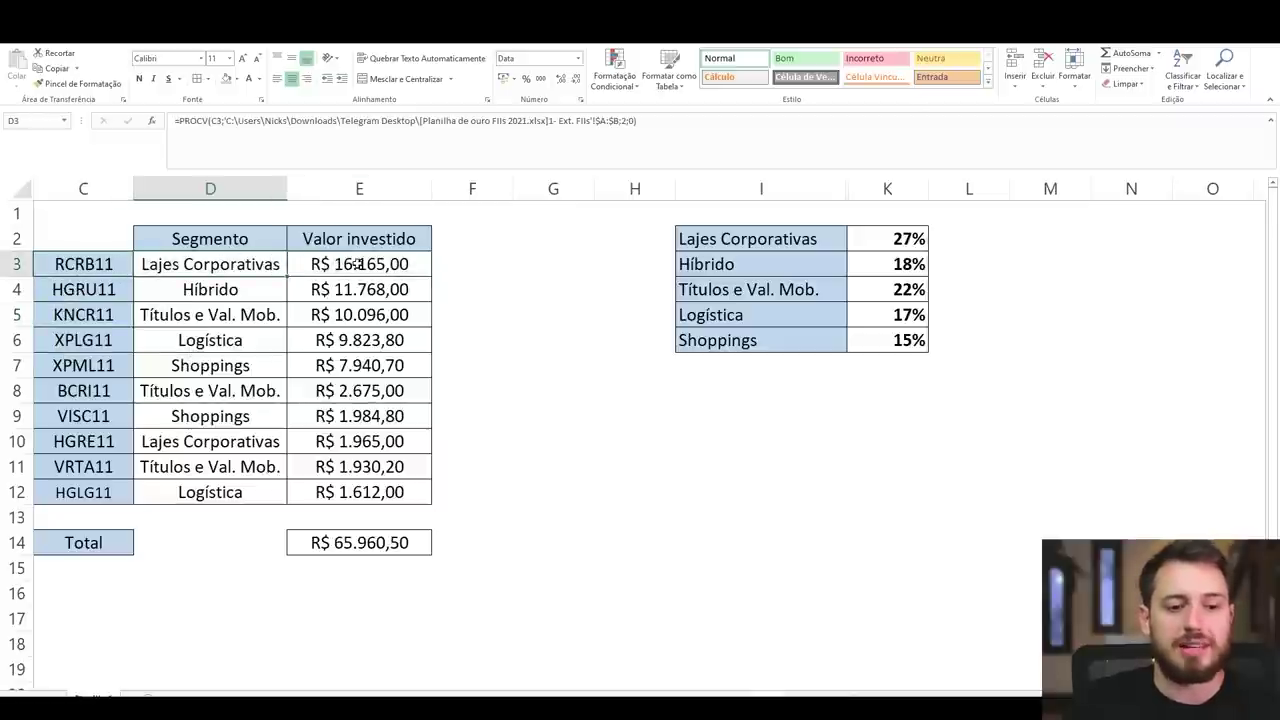
Go through the Segmento entries of the first five funds and match them to the segment list in I2:I6
click(320, 266)
drag(240, 264, 238, 490)
click(244, 264)
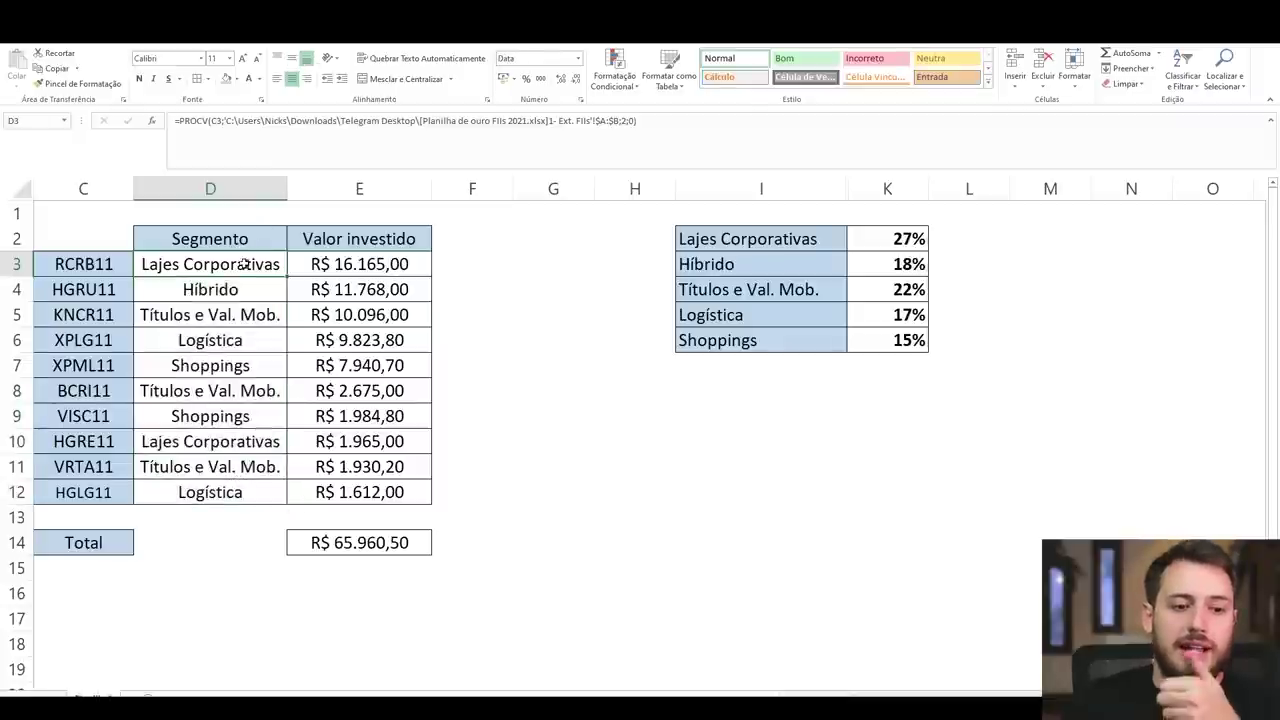
click(242, 288)
click(251, 313)
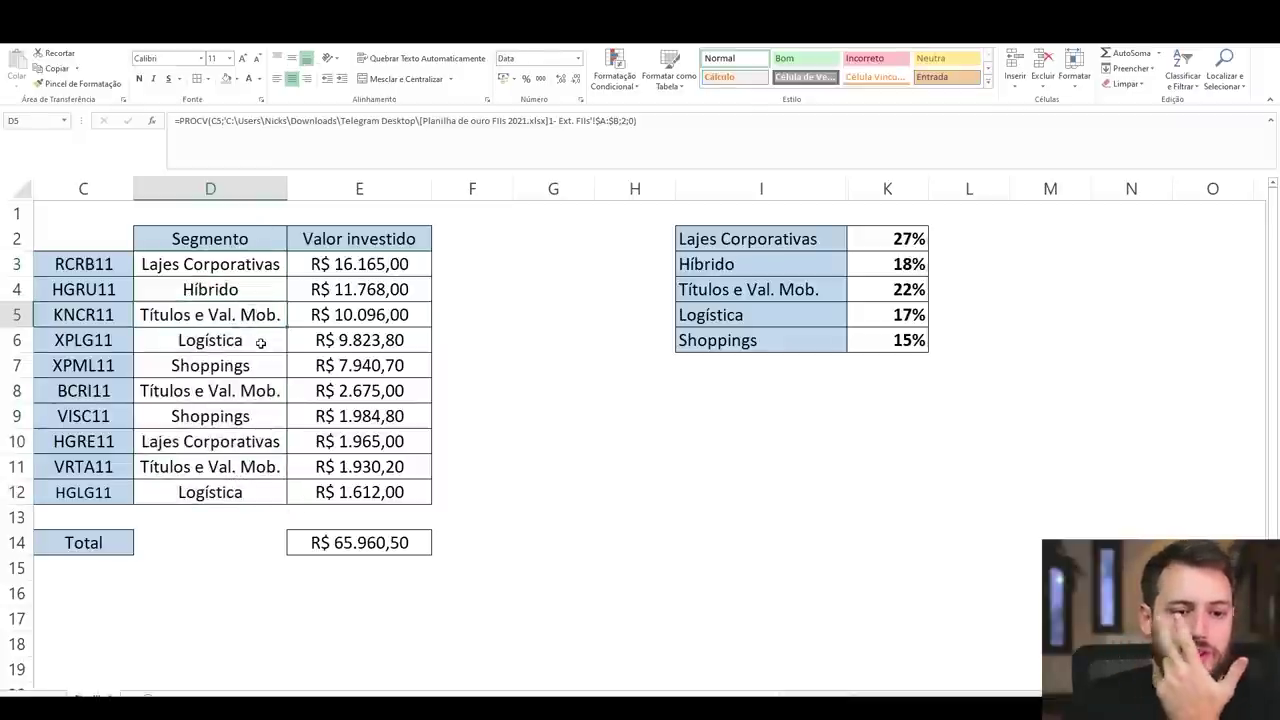
click(259, 341)
click(261, 366)
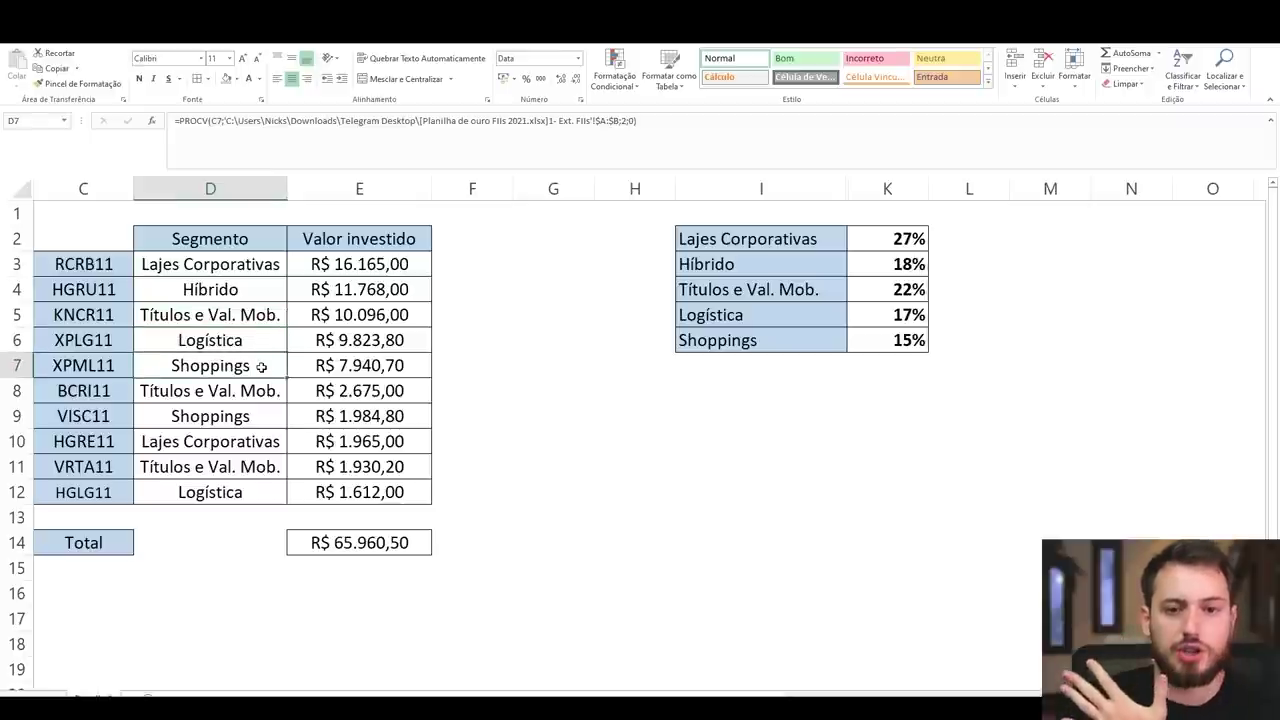
drag(261, 366, 267, 255)
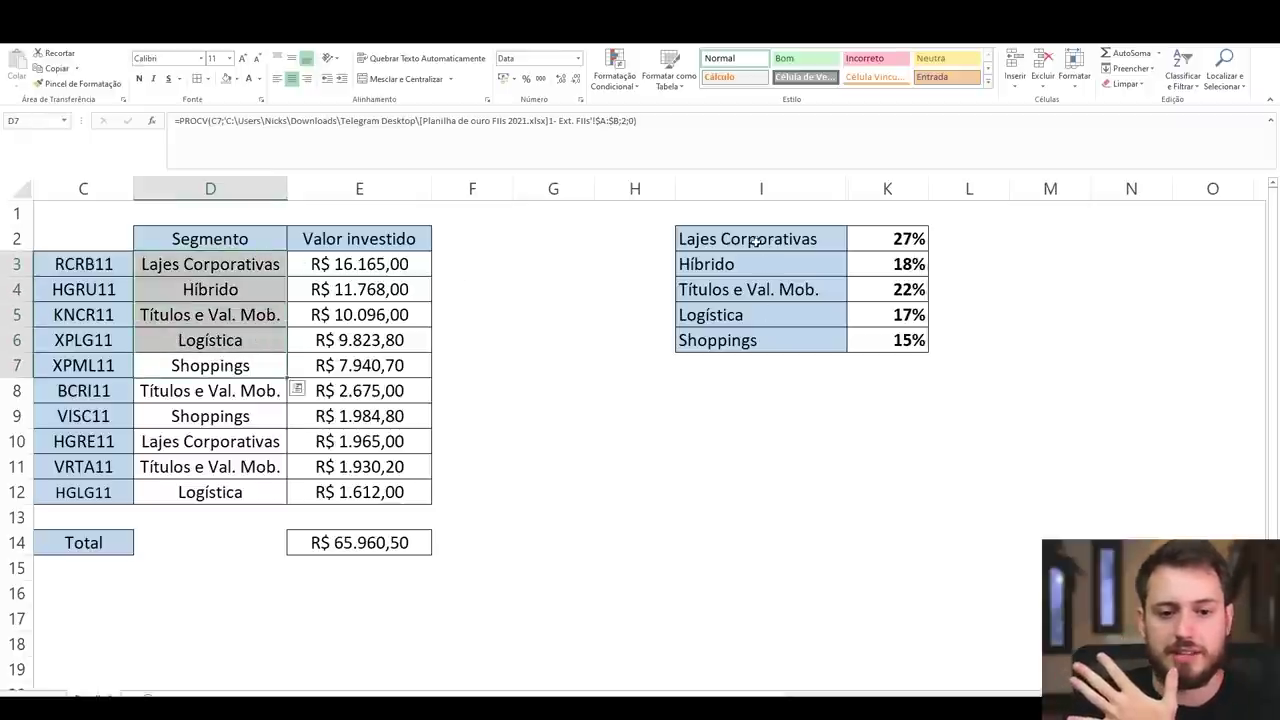
drag(735, 239, 755, 340)
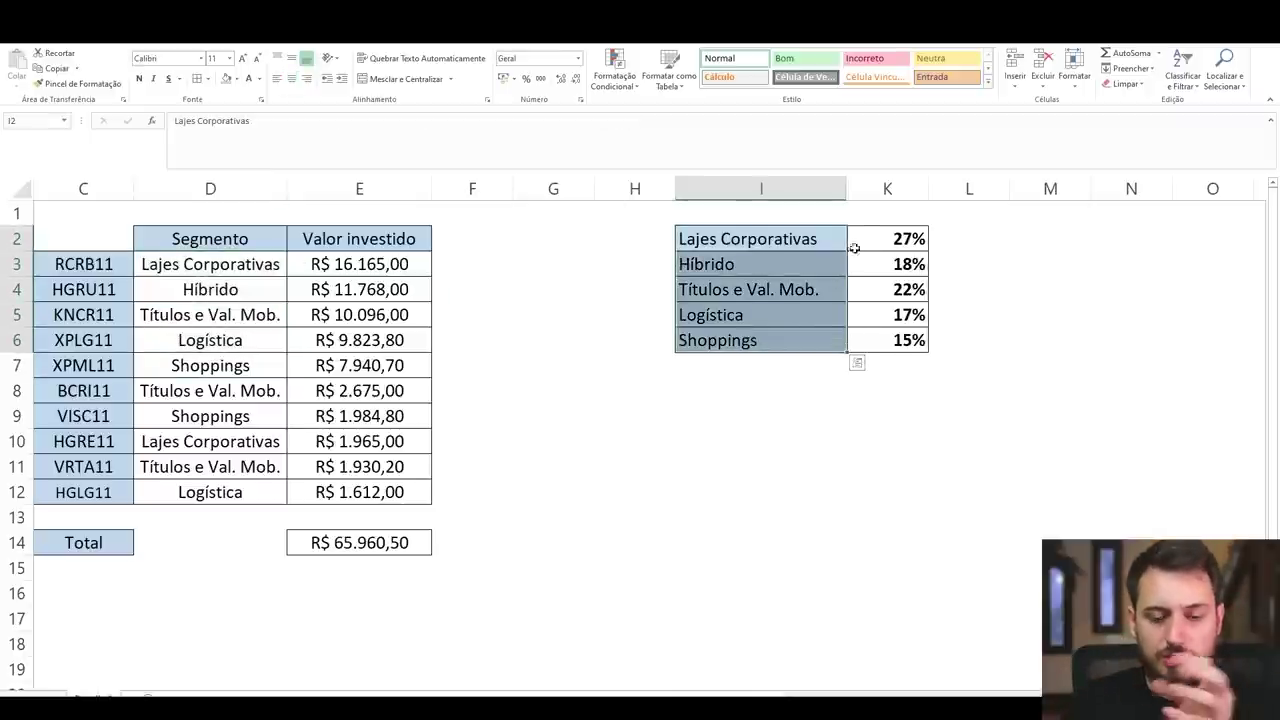
drag(820, 237, 806, 338)
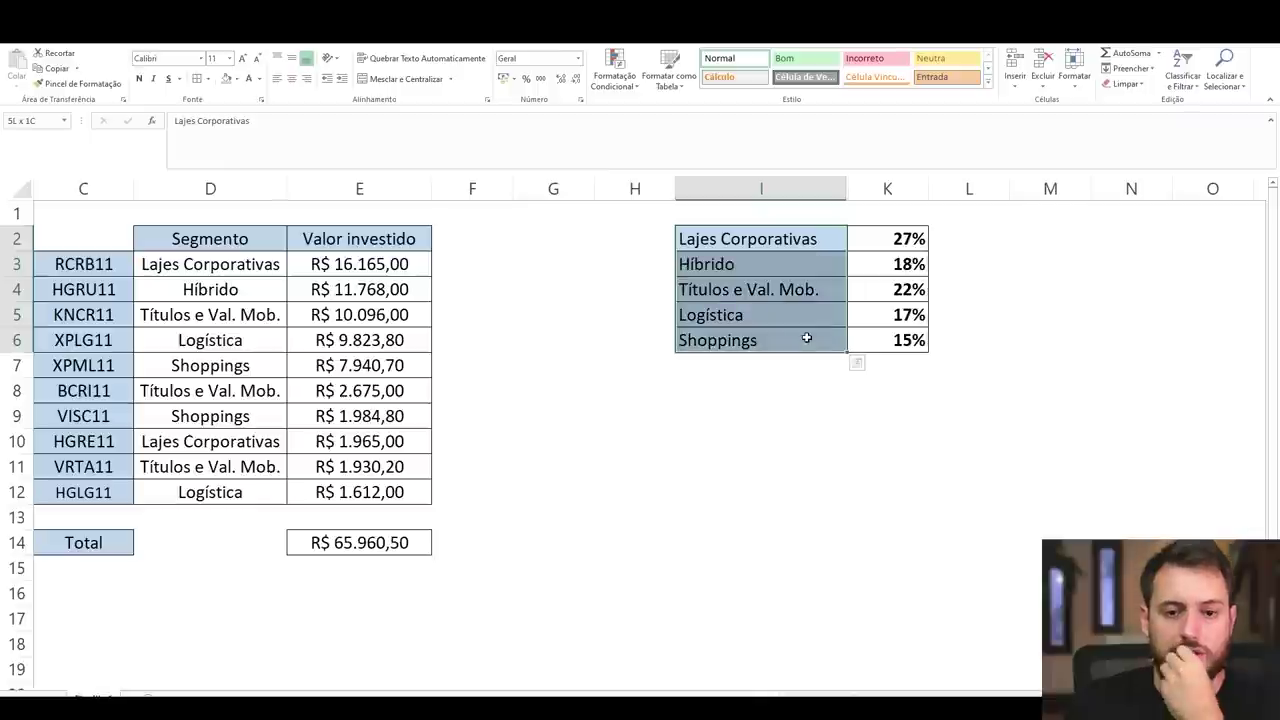
click(802, 242)
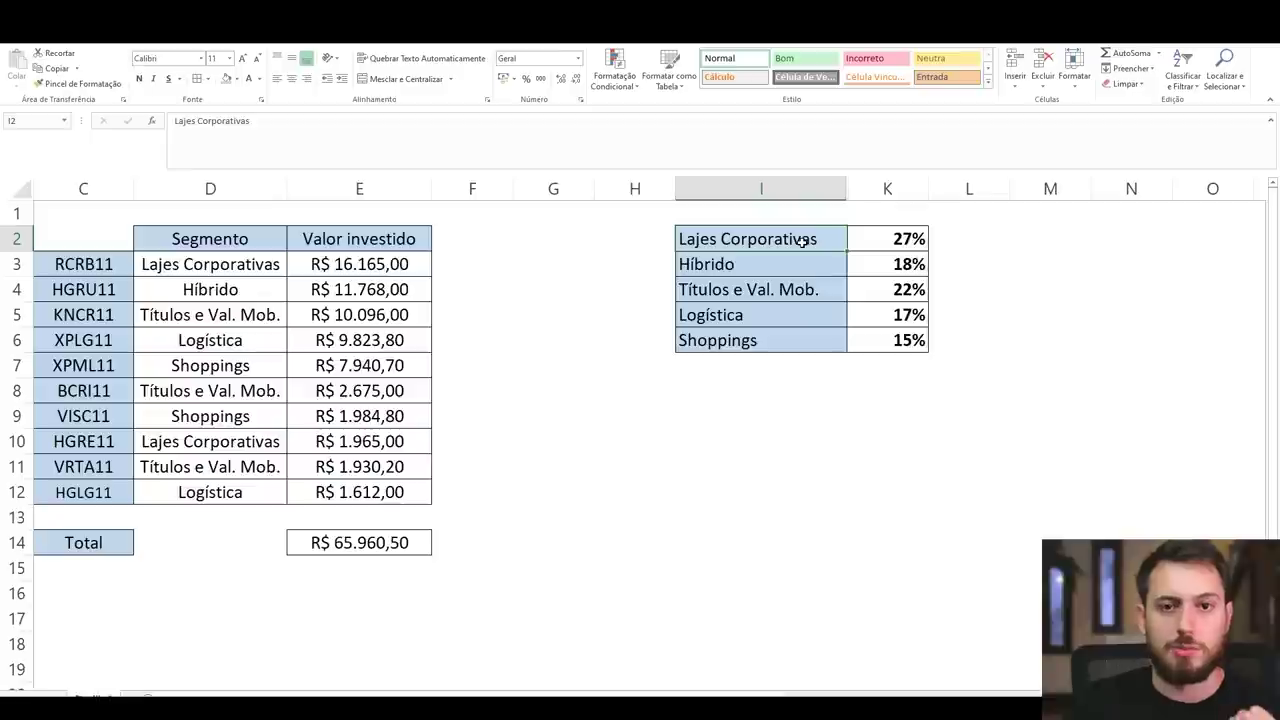
Apply the Green-Yellow-Red color scale conditional formatting to the segment percentages in K2:K6
drag(915, 243, 925, 341)
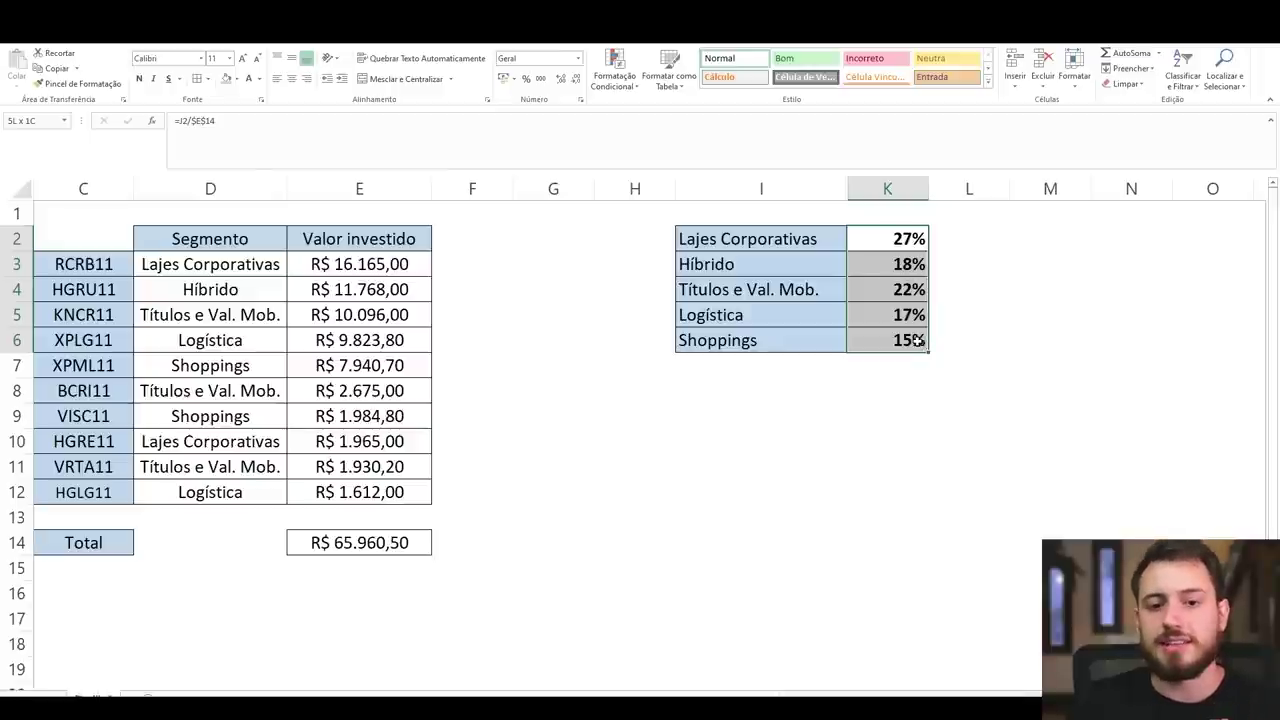
click(614, 72)
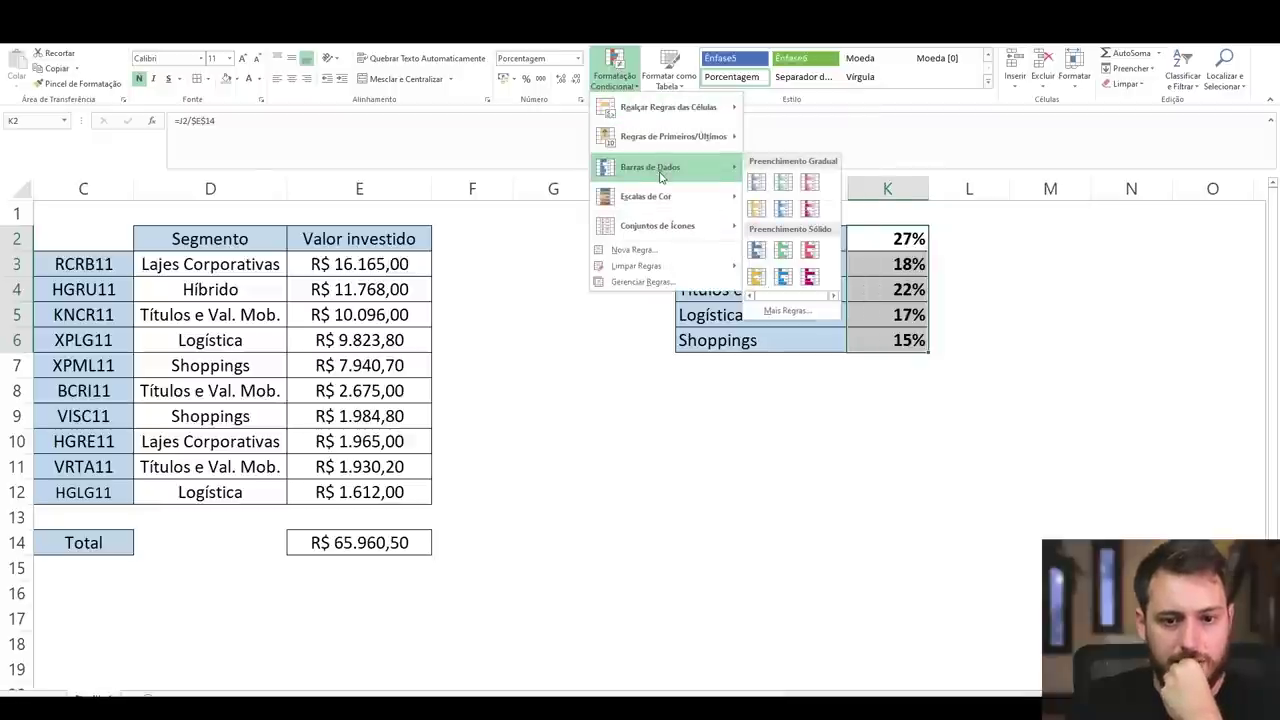
mouse_move(665, 197)
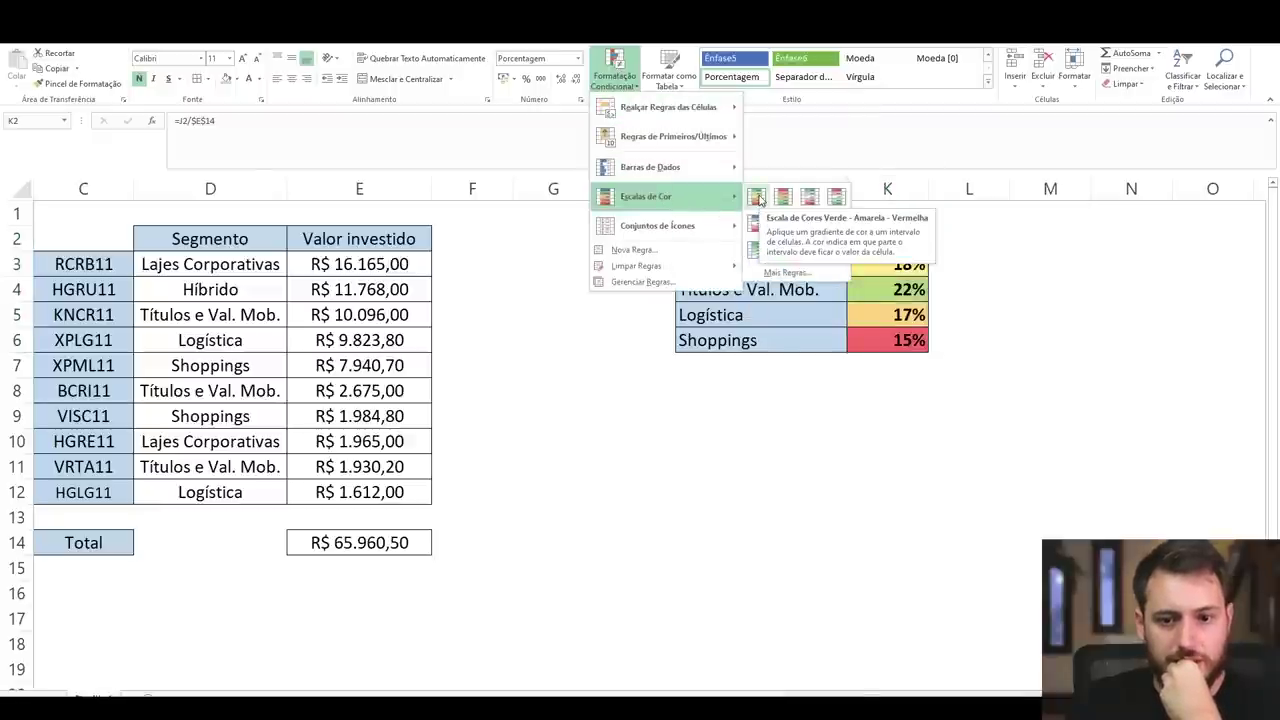
click(757, 198)
click(1014, 306)
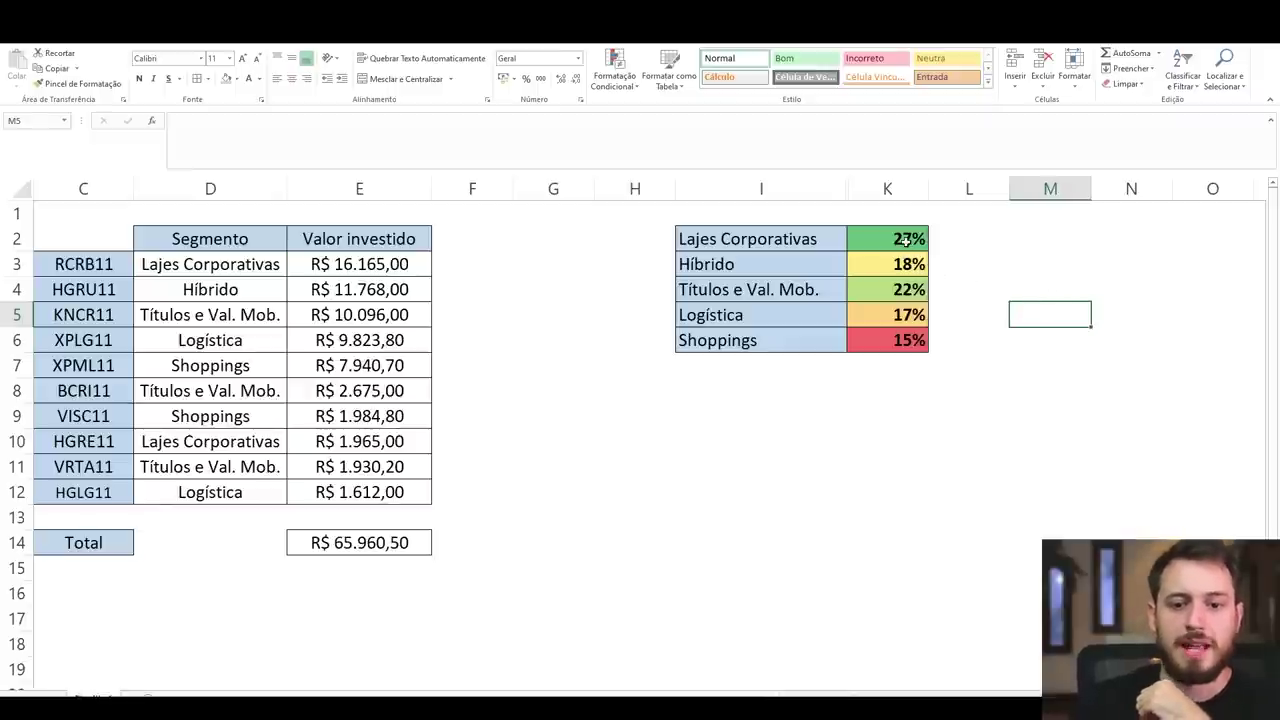
Compare the color-scaled percentages of the five segments, from Lajes Corporativas and Títulos e Val. Mob. to Logística and Shoppings
drag(900, 240, 760, 240)
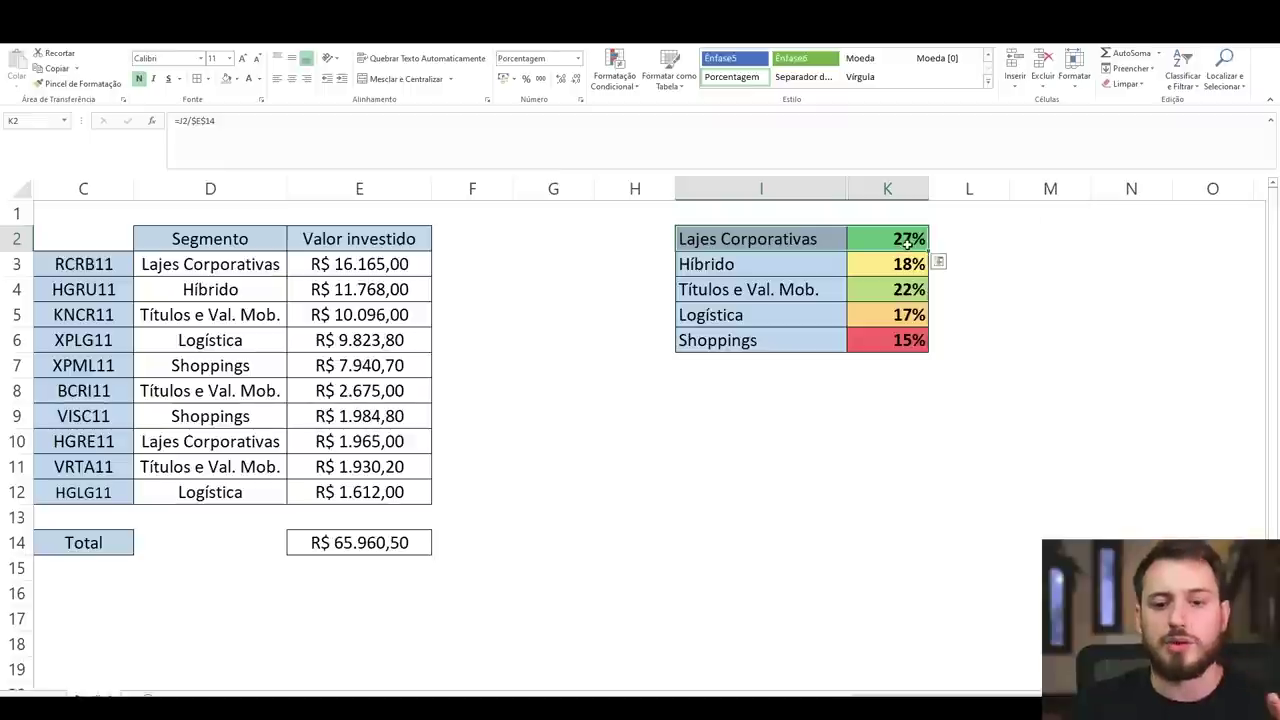
drag(897, 289, 770, 291)
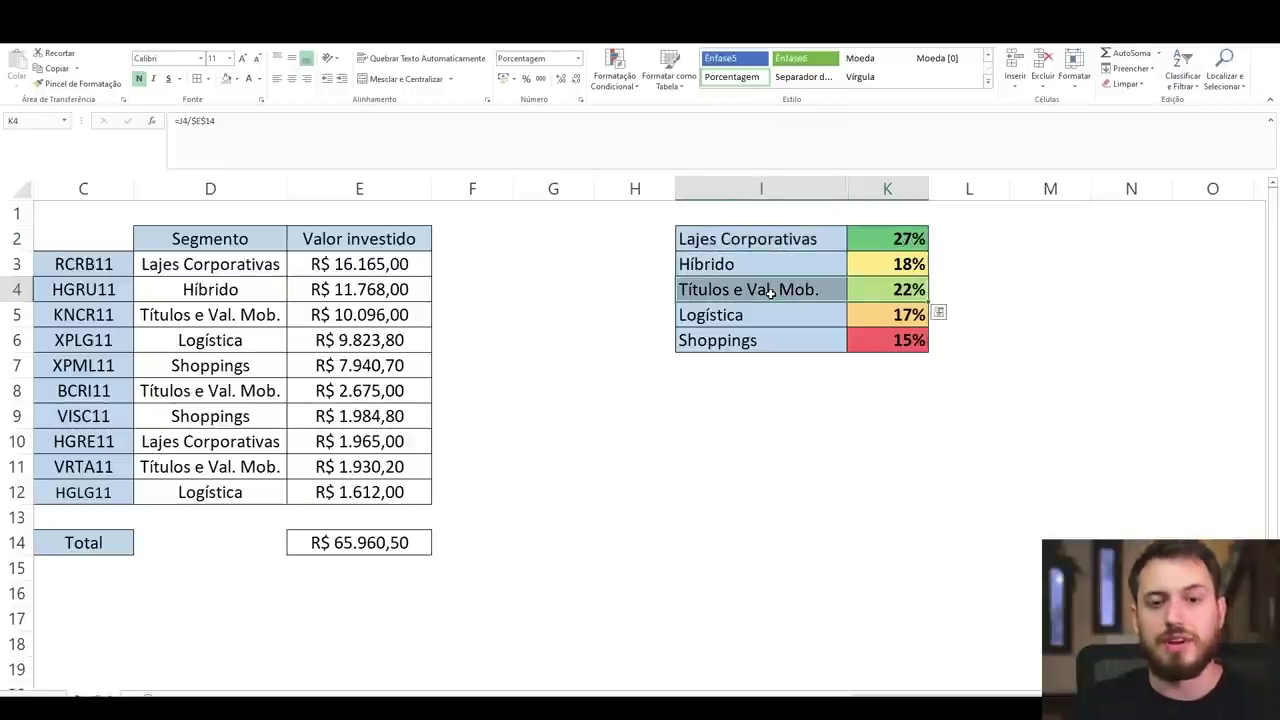
drag(904, 263, 728, 263)
click(903, 314)
drag(903, 314, 743, 337)
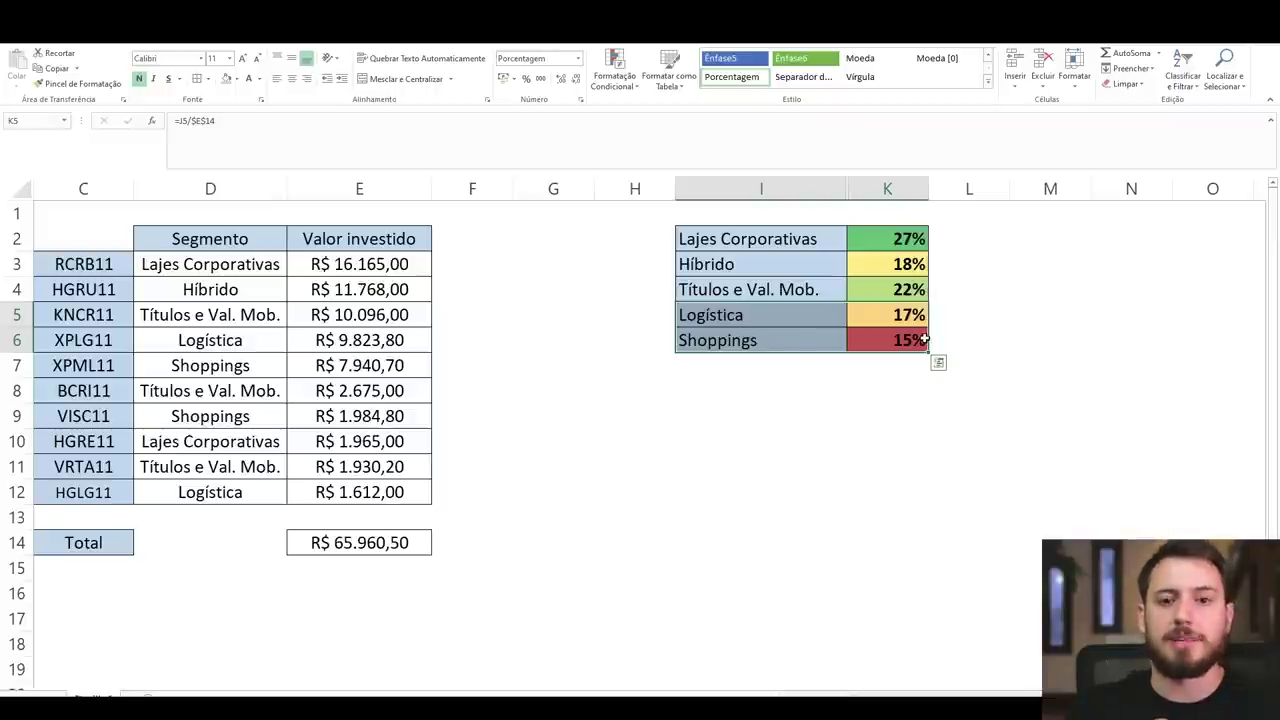
drag(916, 316, 771, 337)
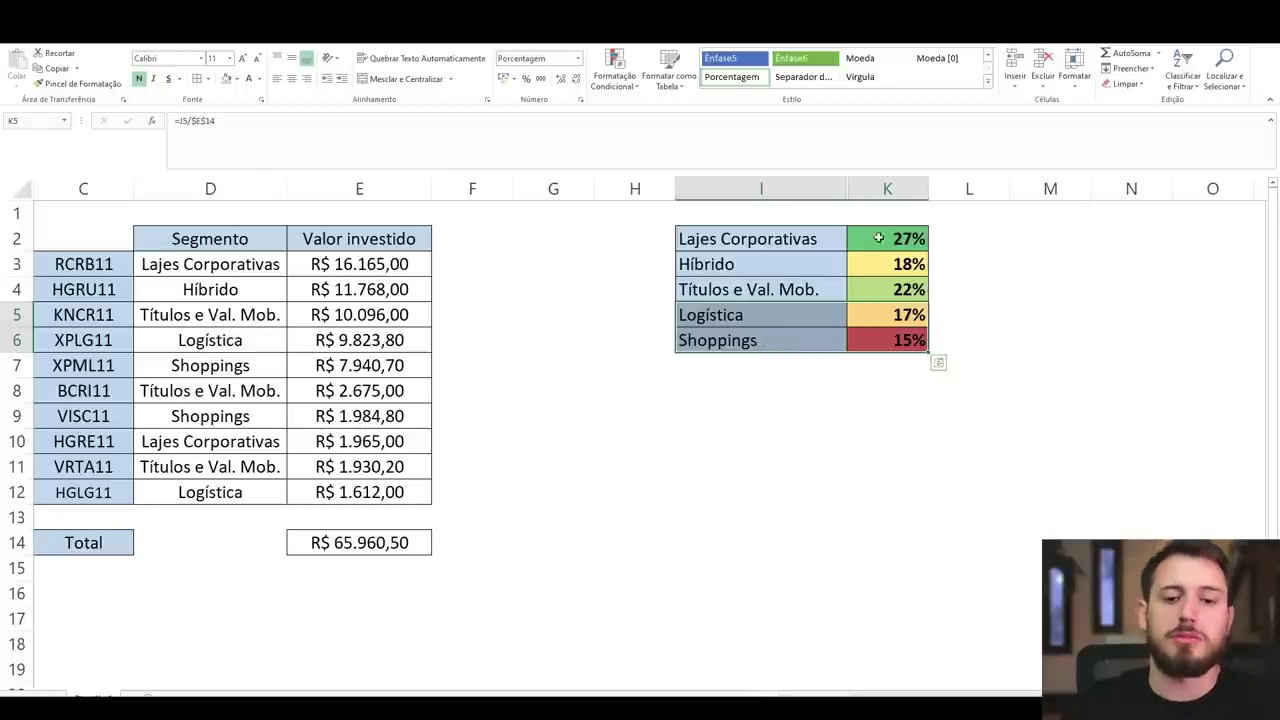
drag(878, 238, 885, 342)
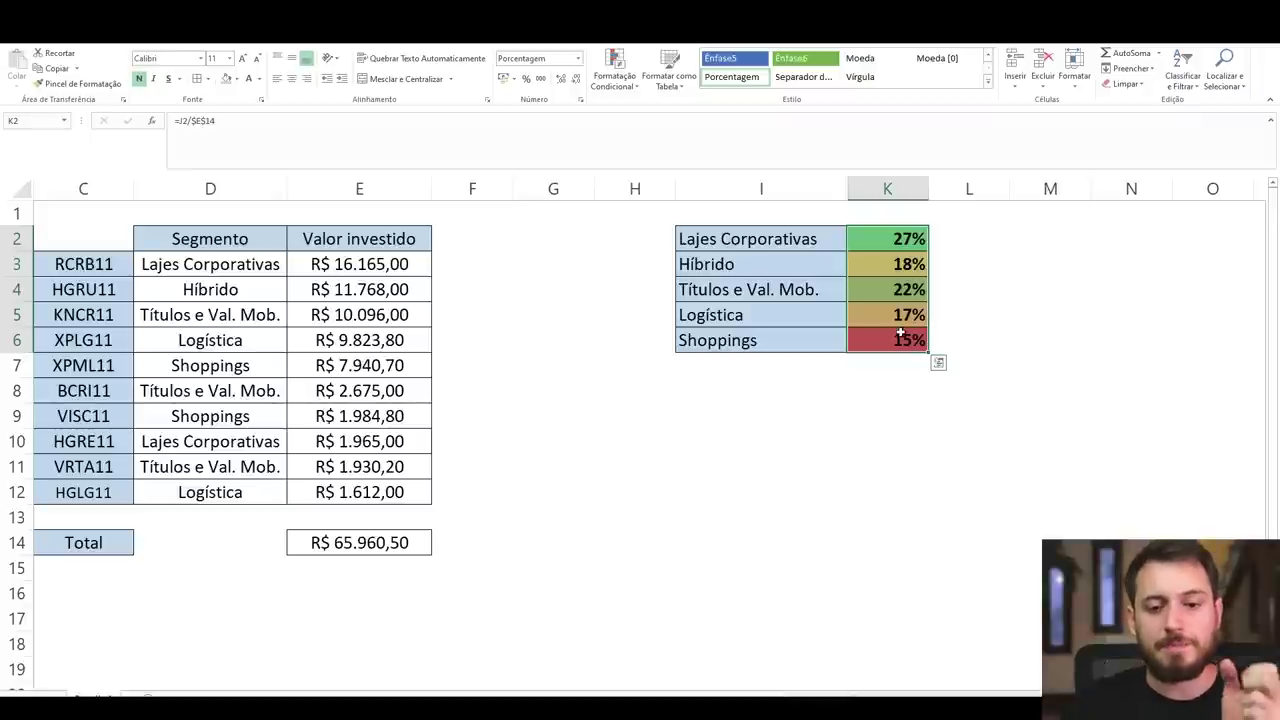
Set the font color of cells G8:N17 and I10:N19 below the segment summary to black
drag(523, 397, 1140, 625)
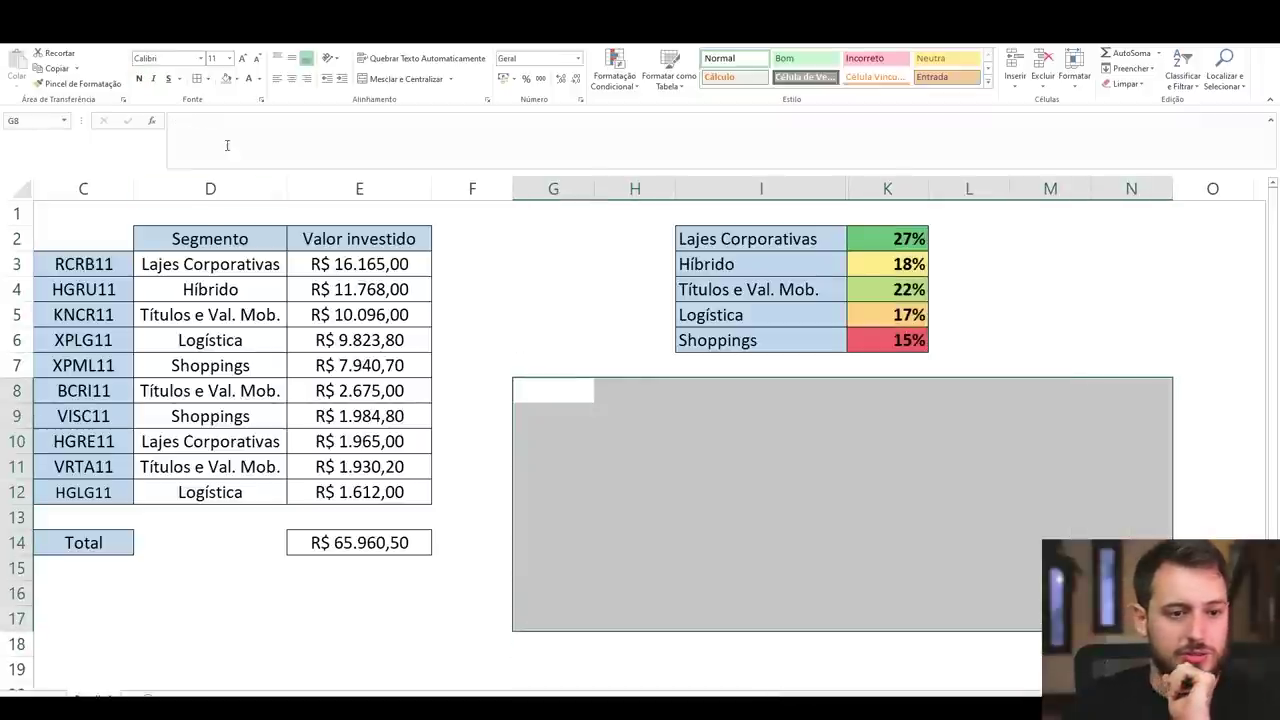
click(259, 81)
click(259, 124)
click(823, 468)
click(968, 491)
drag(1101, 428, 754, 663)
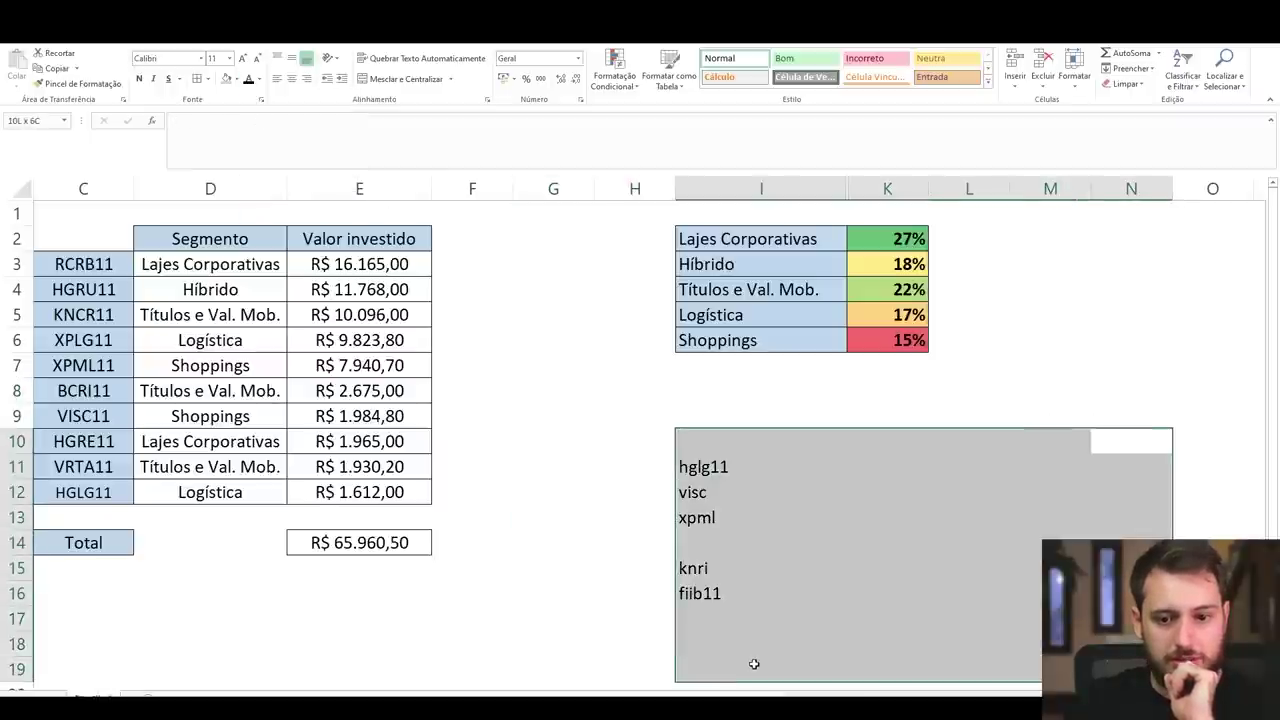
click(249, 78)
Extend the black font color to the surrounding ranges G7:O21 and G18:O30
scroll(571, 251, down, 4)
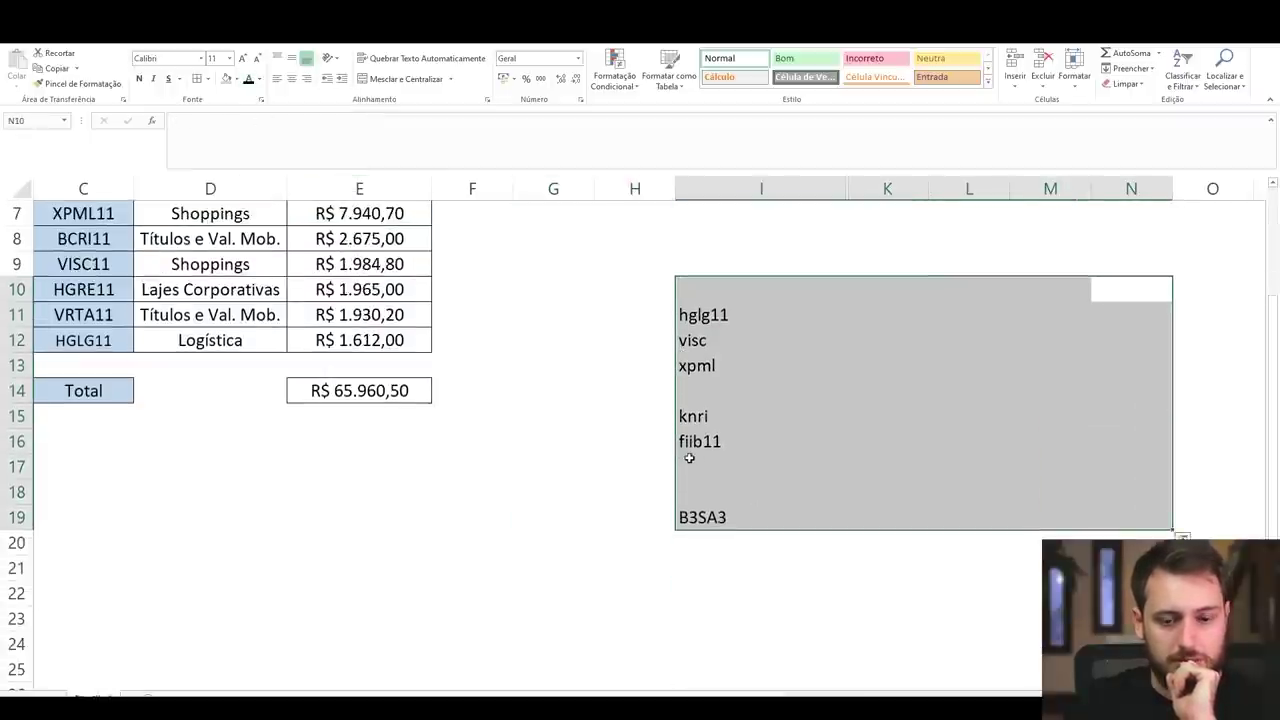
scroll(597, 360, up, 4)
click(566, 394)
drag(566, 394, 1235, 595)
click(250, 79)
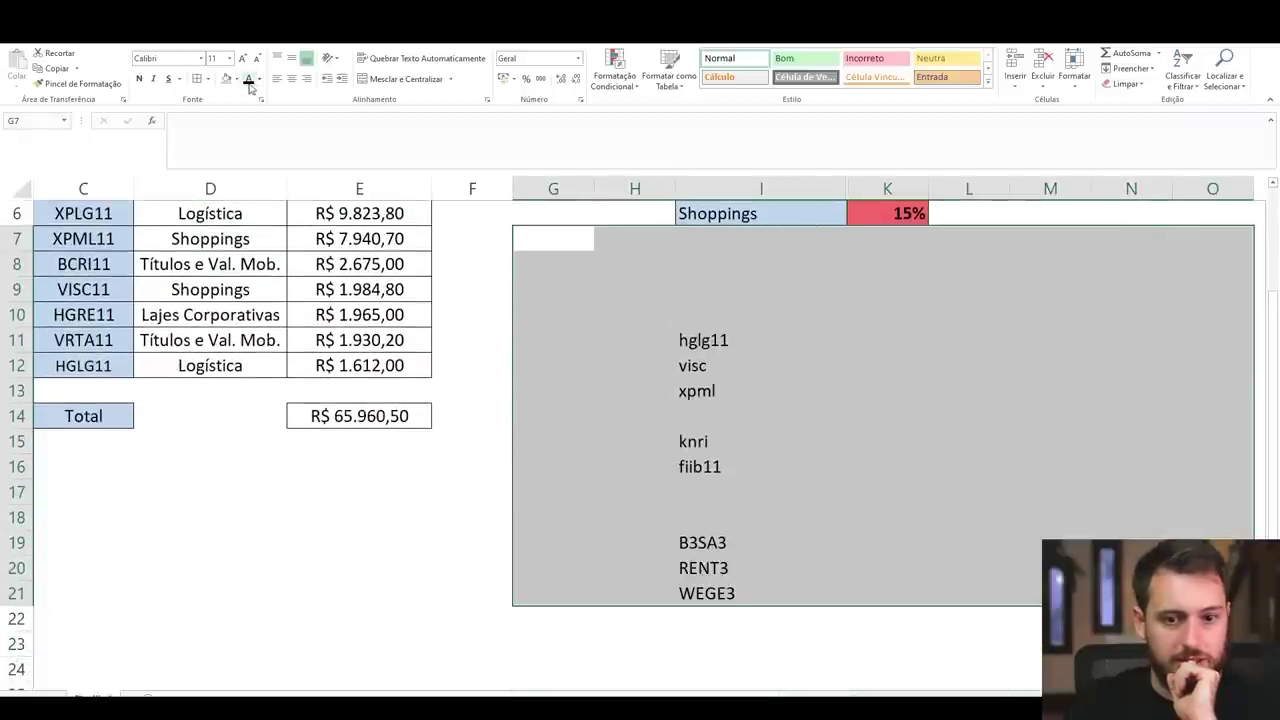
scroll(675, 417, down, 2)
scroll(675, 417, down, 2)
drag(563, 289, 1230, 595)
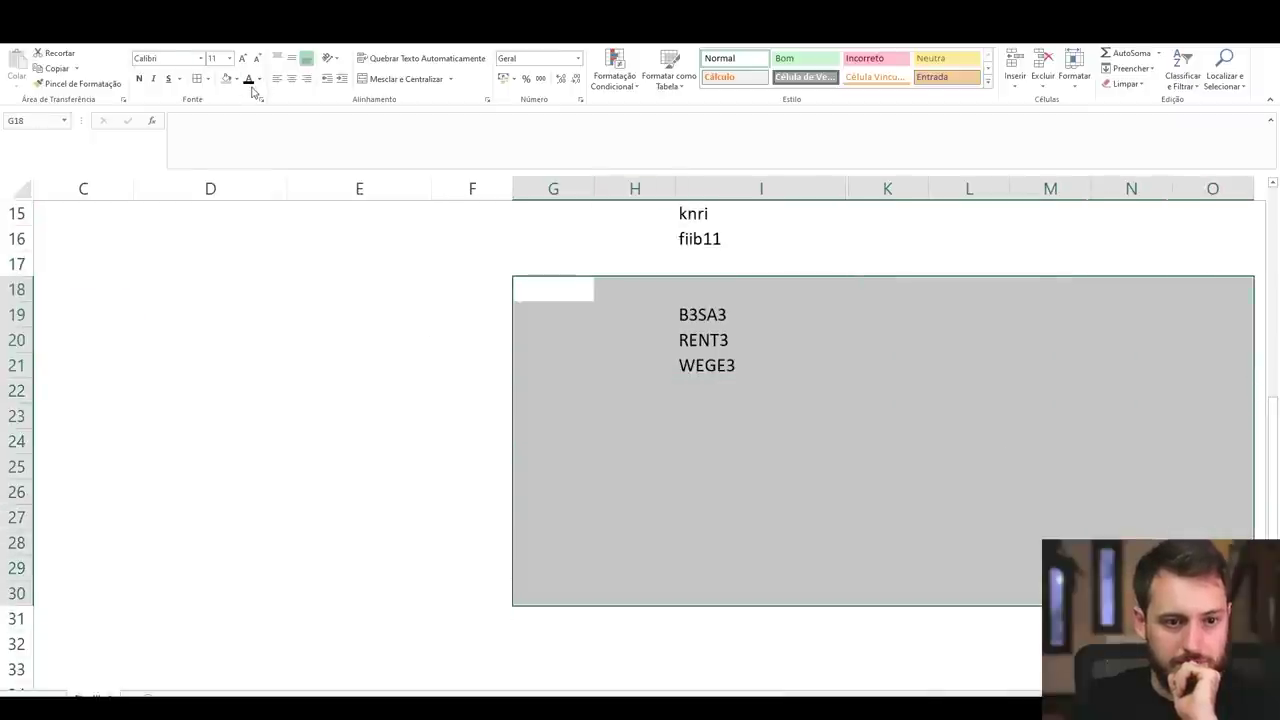
scroll(789, 391, up, 3)
click(790, 441)
drag(800, 430, 861, 325)
key(Escape)
click(897, 337)
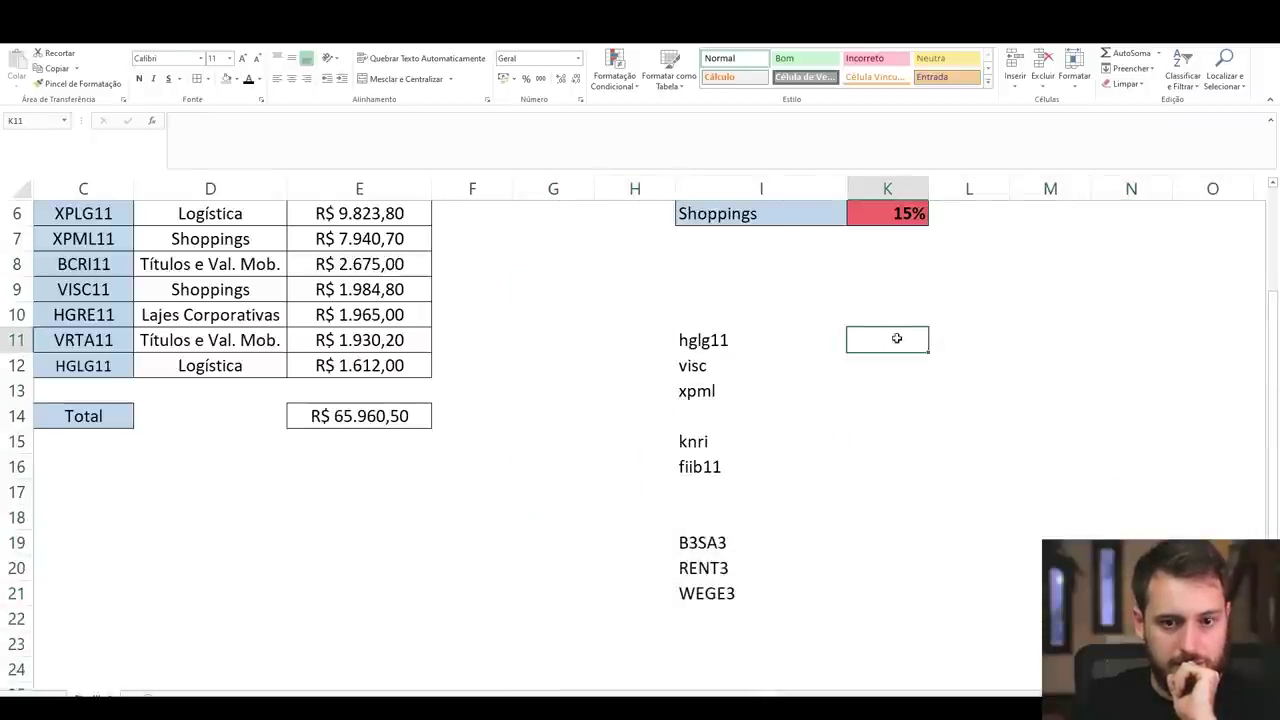
scroll(897, 337, up, 5)
click(890, 492)
click(904, 534)
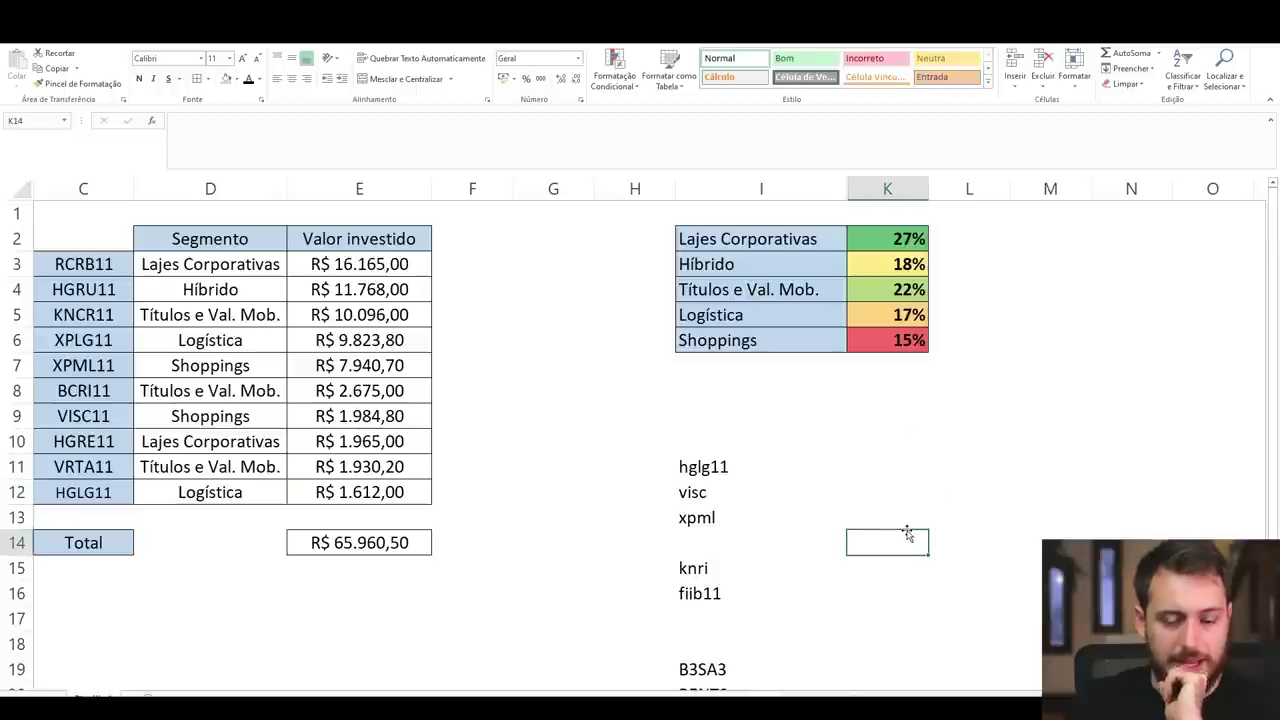
click(894, 516)
click(889, 447)
click(890, 470)
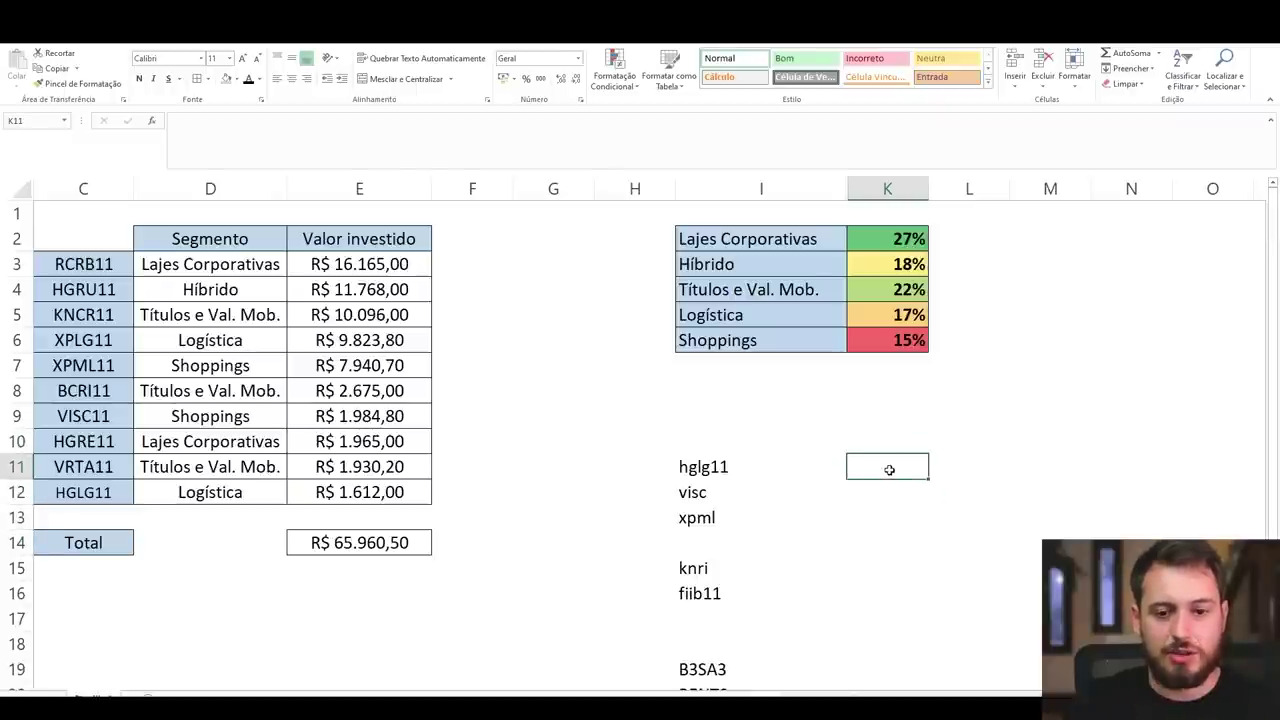
drag(889, 470, 903, 597)
scroll(883, 531, down, 2)
scroll(890, 534, up, 2)
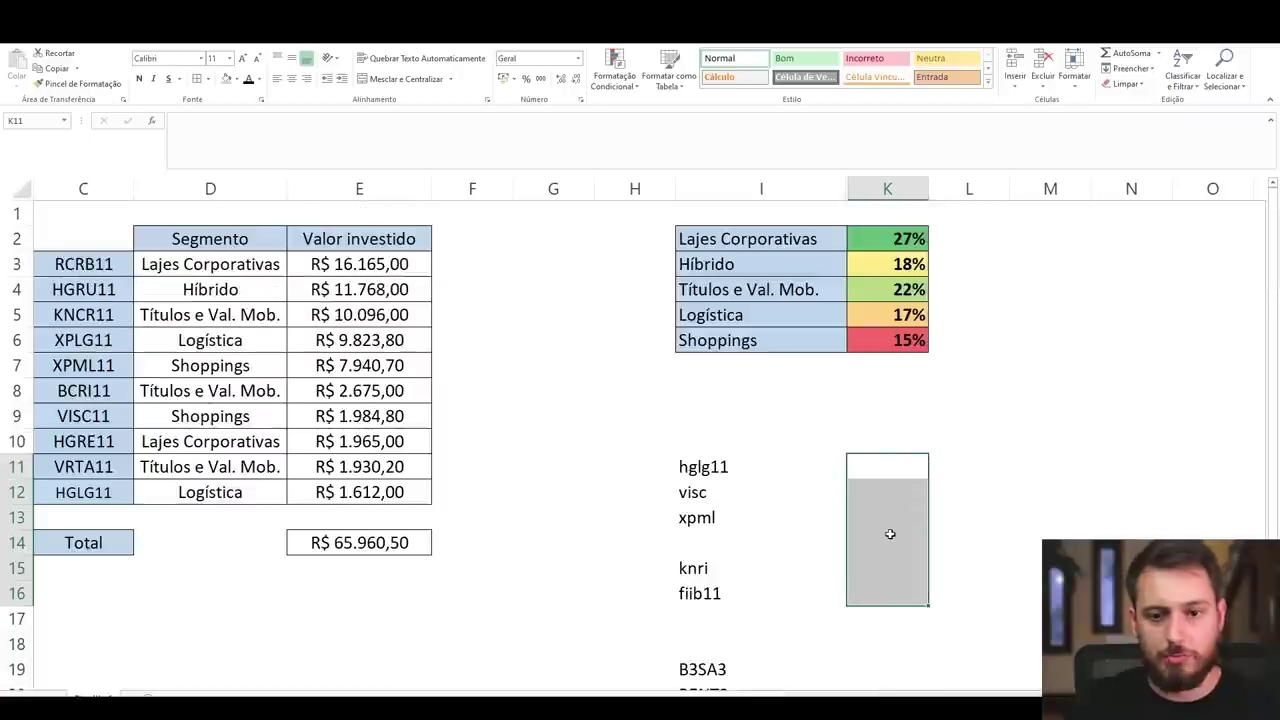
Enter the amounts 30000 for hglg11, 20000 for visc and 10000 for xpml in K11:K13
click(894, 470)
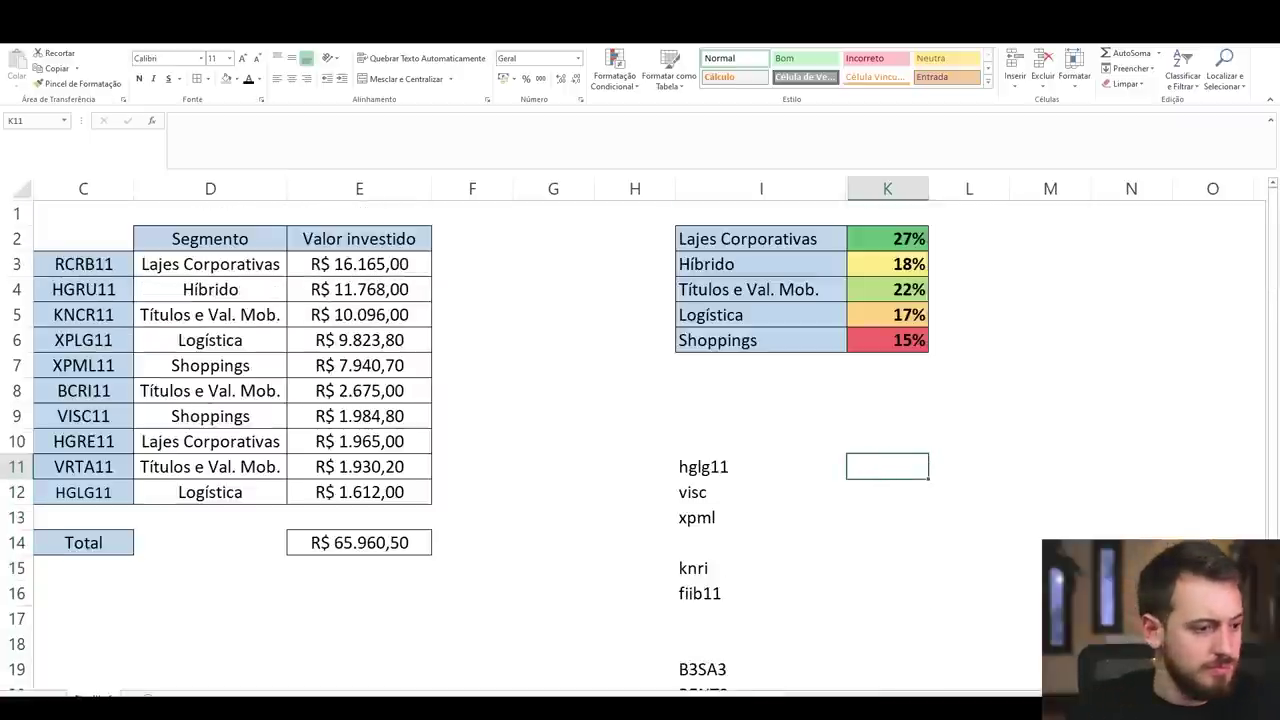
scroll(903, 489, down, 2)
scroll(817, 480, up, 2)
key(alt+Tab)
key(alt+Tab)
text(30000)
key(Return)
text(20000)
key(Return)
text(10000)
key(Return)
key(Return)
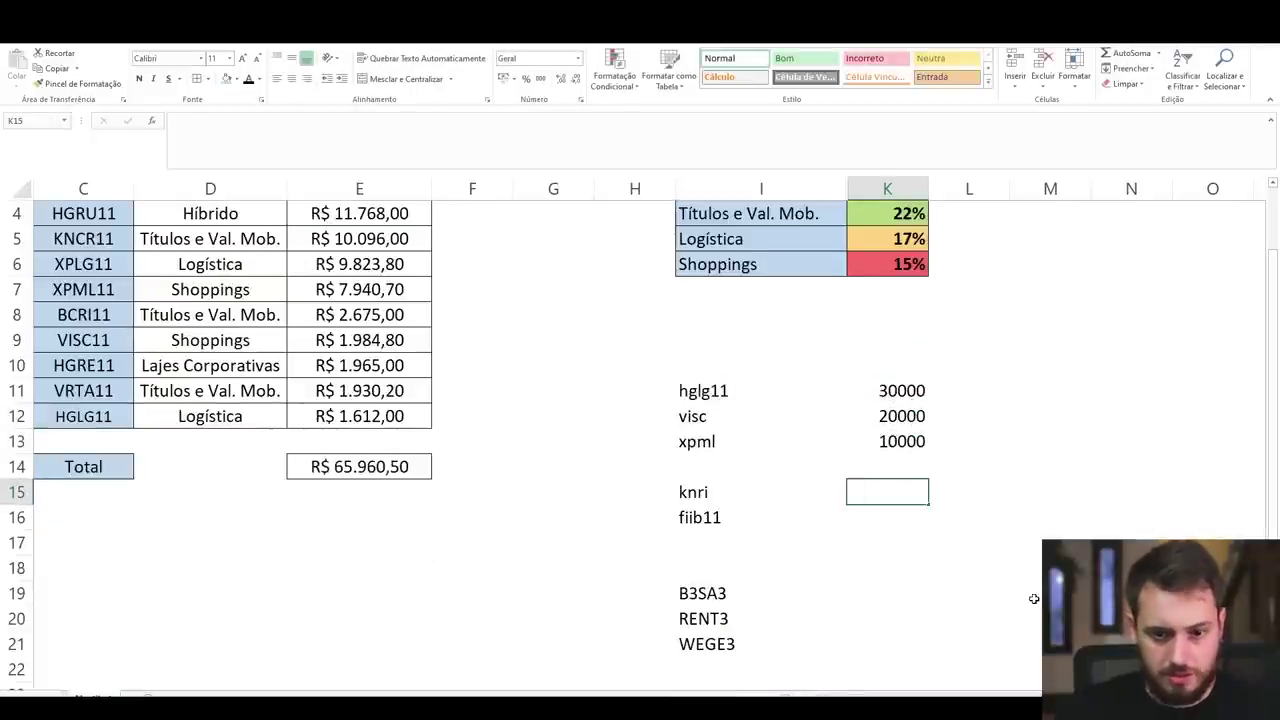
Enter 20000 for knri and 10000 for fiib11 in column K, and set the visc amount to 10000
text(20000)
key(Up)
key(Up)
key(Up)
text(10000)
key(Down)
key(Down)
key(Down)
key(Down)
text(10000)
Format the fund amounts in K11:K16 as R$ currency
key(shift+Up)
key(shift+Up)
key(shift+Up)
key(shift+Up)
key(shift+Up)
key(ctrl+shift+4)
Add the tickers LEVE3, EQTL3 and PSSA3 below WEGE3 in I22:I24
scroll(899, 556, down, 1)
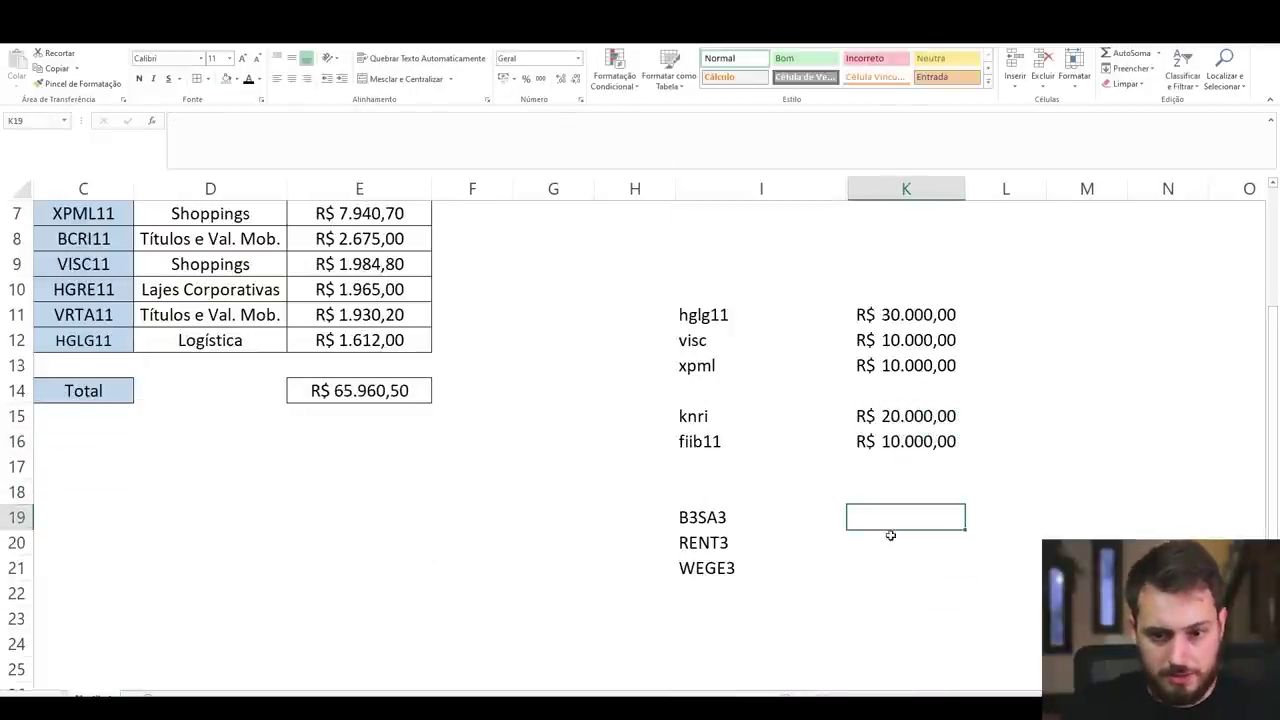
scroll(897, 523, down, 3)
click(706, 370)
text(LEVE3 EQTL3 PSSA3)
Enter the stock amounts in K19:K24: 15000 for B3SA3 and RENT3, and 10000 for each of the other four tickers
scroll(900, 523, up, 2)
click(900, 441)
text(15000 15000 10000 1000)
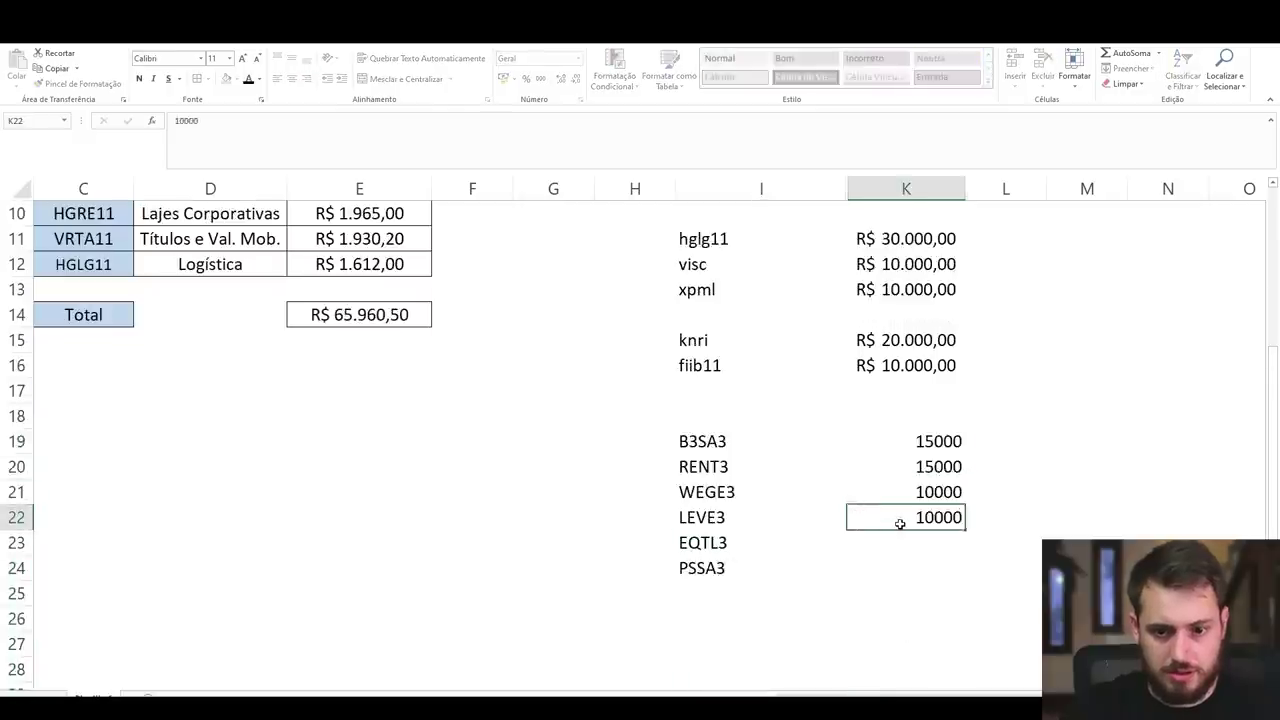
text(0 10000 10000)
Format the stock amounts in K19:K24 as R$ currency and show the column K amounts without decimals
key(shift+Up)
key(shift+Up)
key(shift+Up)
key(shift+Up)
key(shift+Up)
key(ctrl+shift+4)
scroll(900, 400, up, 2)
click(920, 188)
click(761, 340)
scroll(766, 425, up, 2)
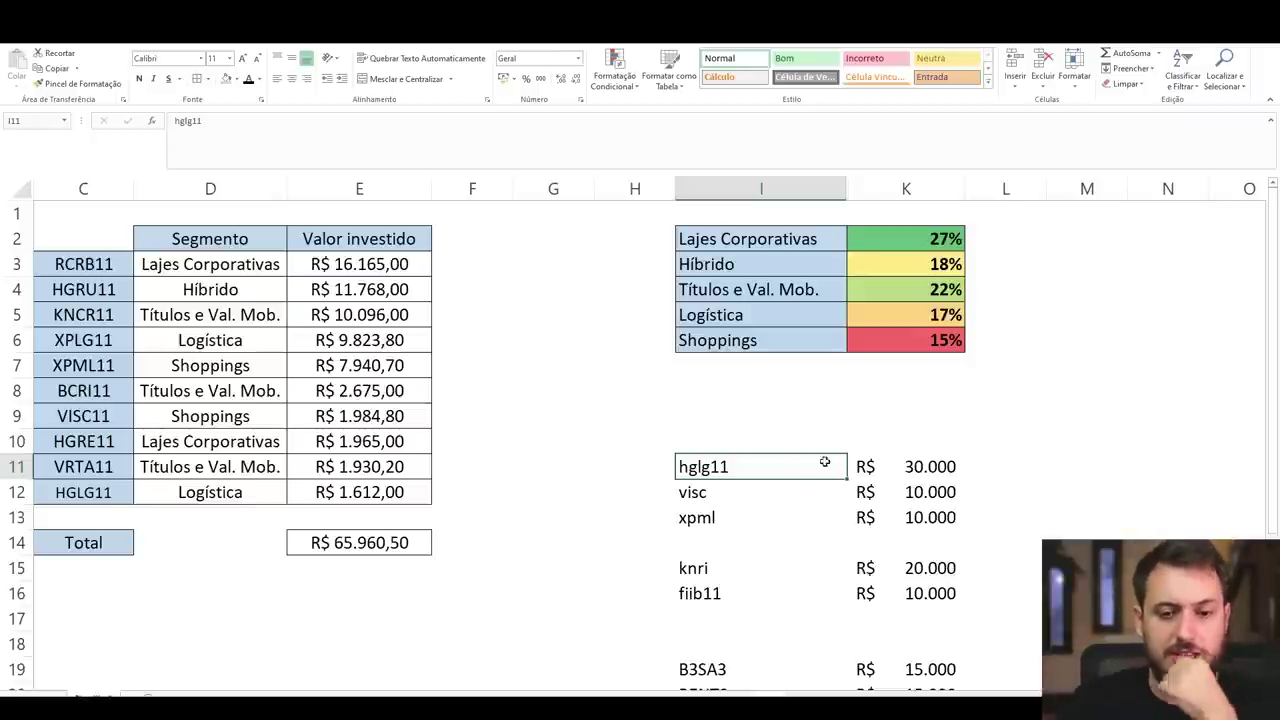
Compare the Logística and Shoppings percentages with the planned amounts for hglg11, visc and xpml
drag(909, 340, 778, 313)
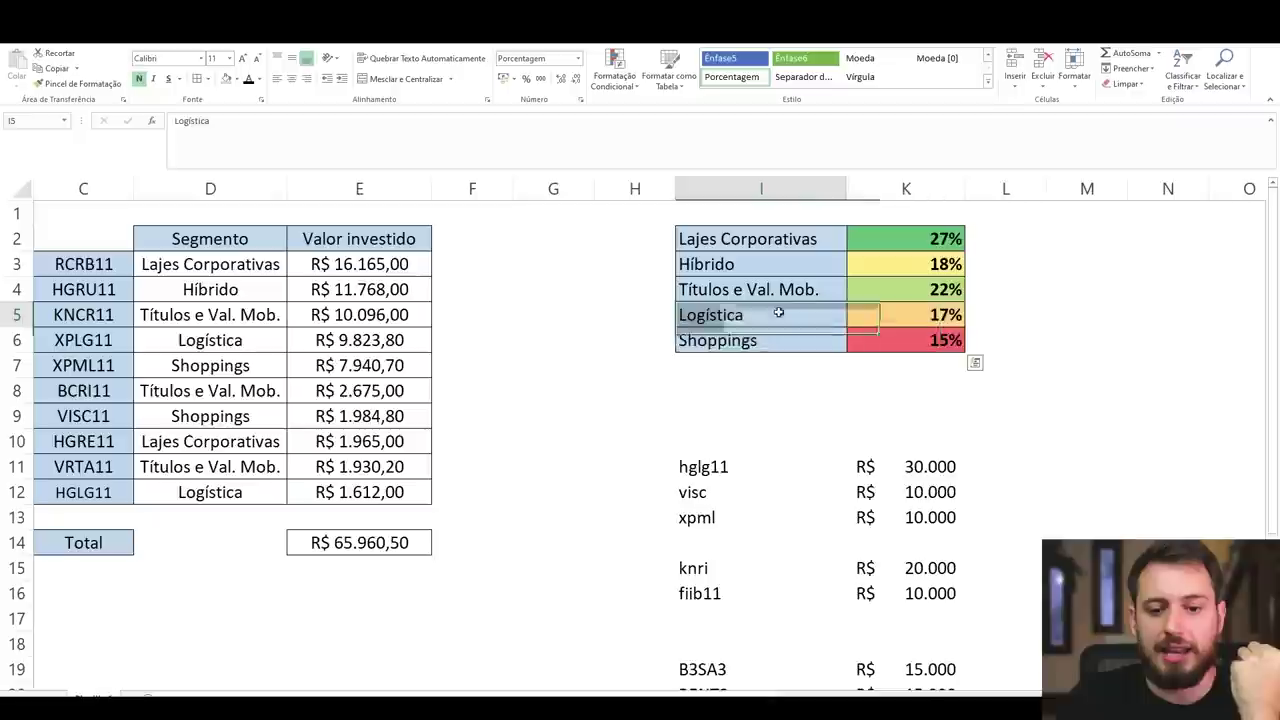
click(920, 343)
drag(920, 343, 751, 314)
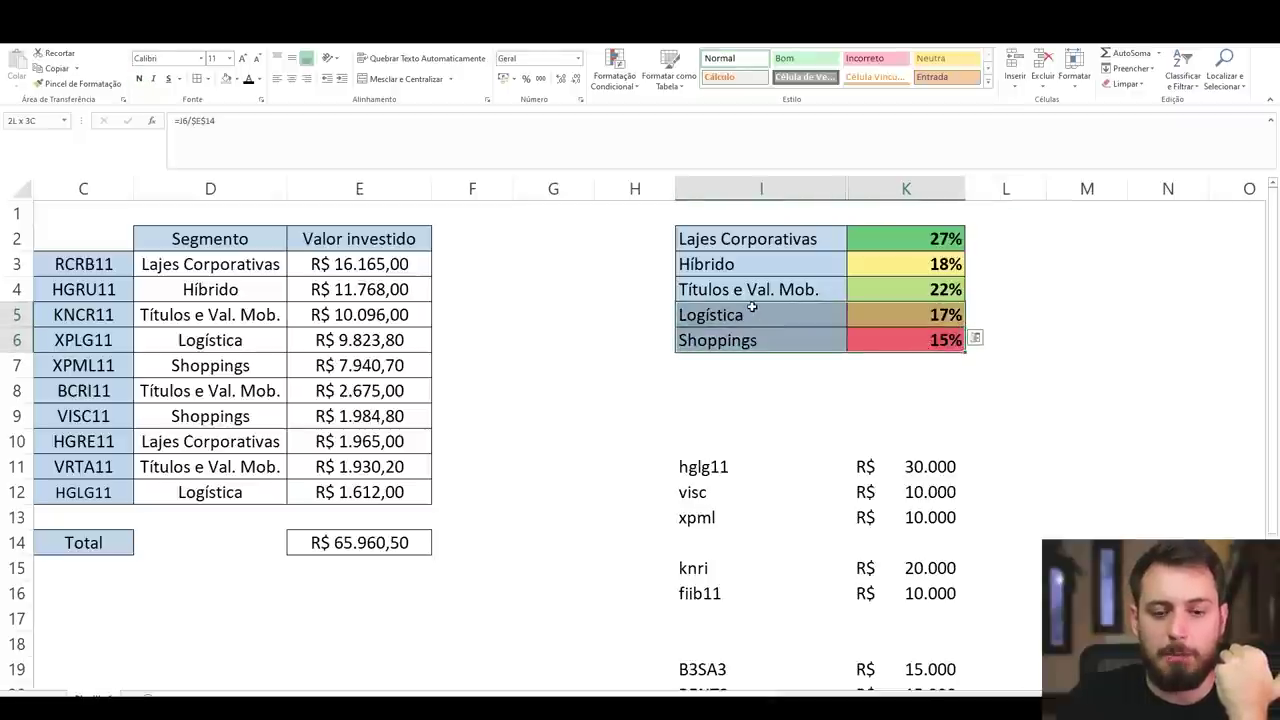
click(751, 314)
scroll(925, 430, down, 1)
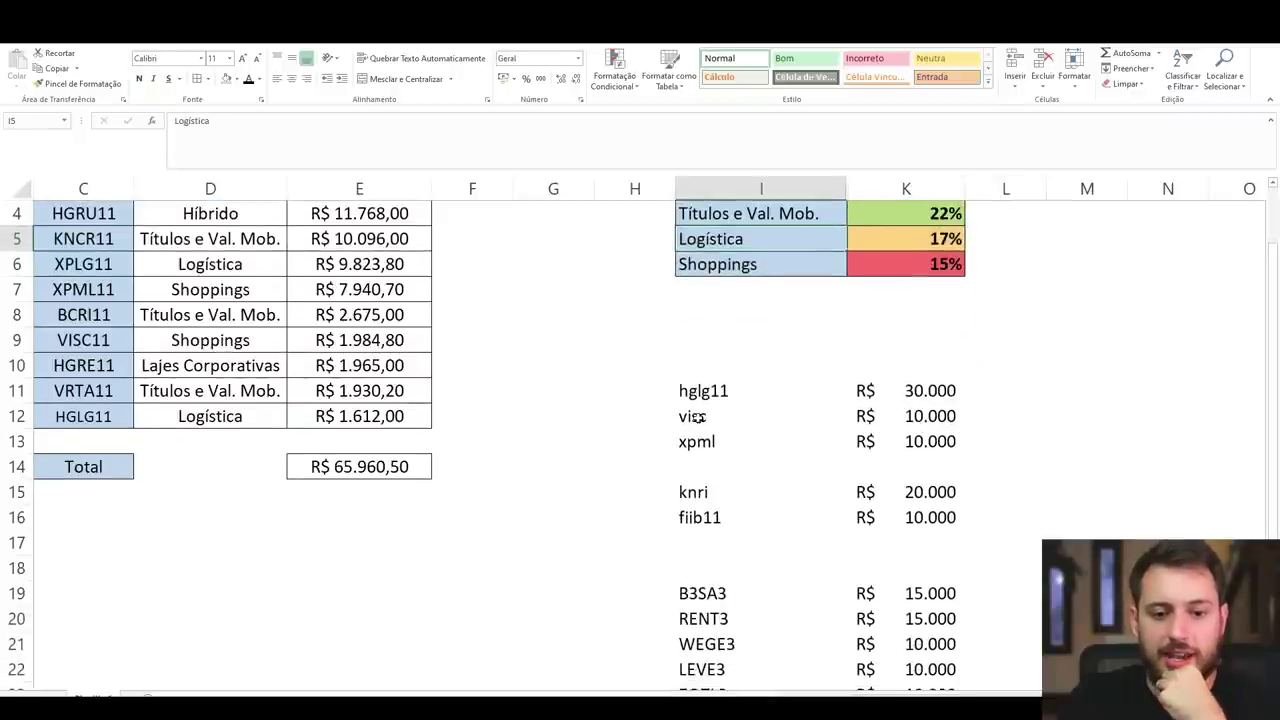
drag(700, 417, 937, 440)
scroll(937, 440, up, 1)
drag(709, 500, 912, 518)
click(910, 517)
mouse_move(712, 463)
mouse_down()
mouse_move(958, 490)
mouse_move(928, 464)
mouse_move(718, 466)
mouse_up()
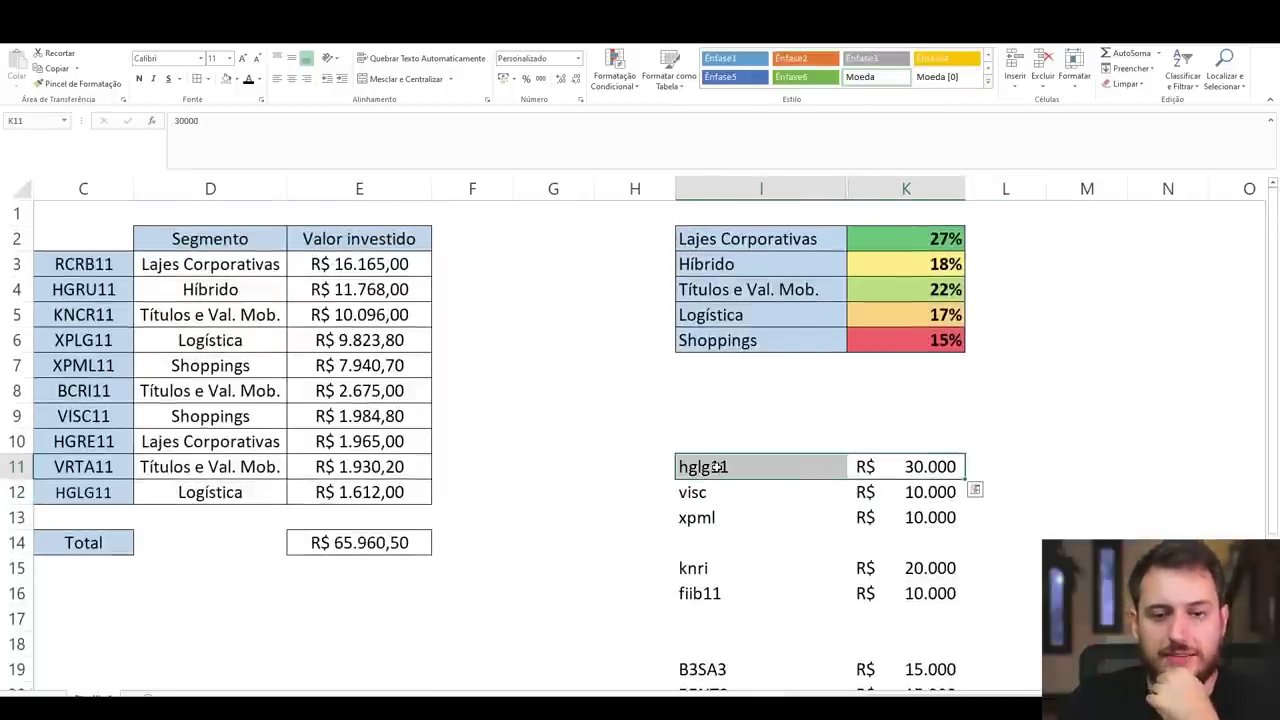
click(907, 520)
drag(841, 498, 737, 466)
click(922, 310)
drag(922, 310, 790, 347)
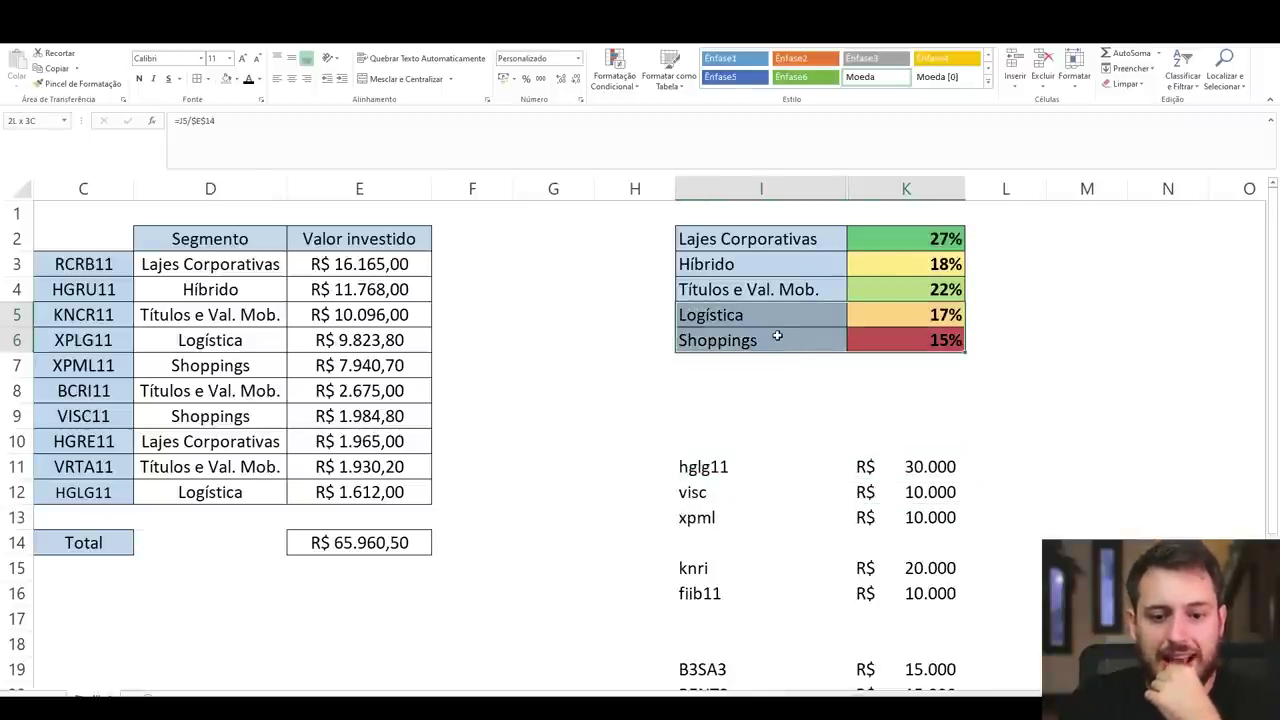
Compare the Híbrido percentage with the planned amounts for knri and fiib11, and review all fund amounts in K11:K16
drag(777, 337, 777, 337)
drag(908, 266, 831, 263)
drag(712, 562, 958, 572)
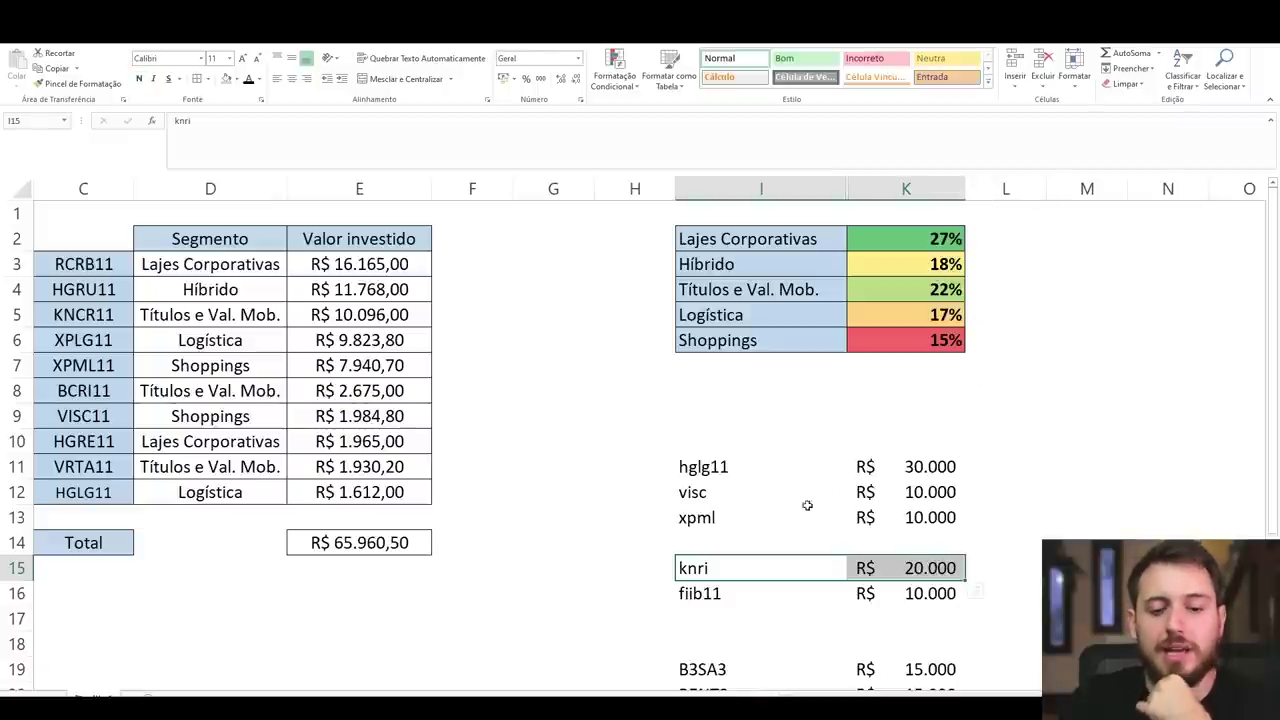
click(715, 598)
drag(713, 596, 946, 592)
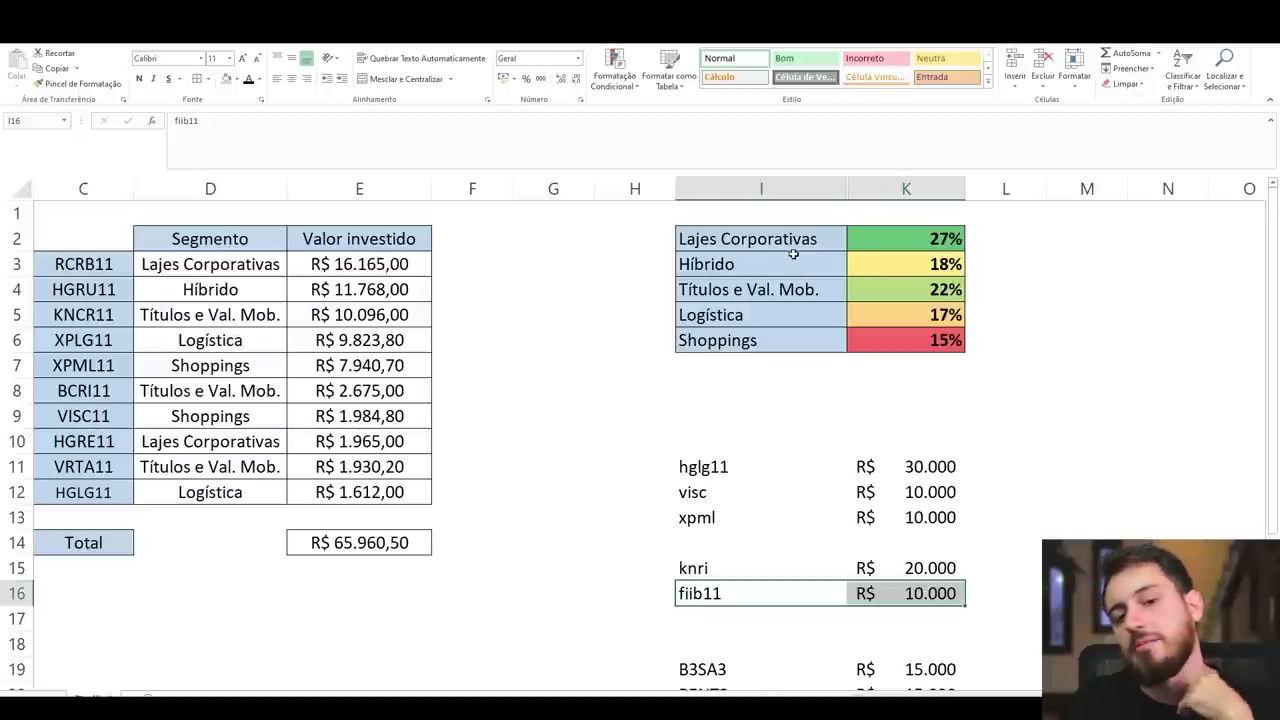
drag(749, 591, 922, 467)
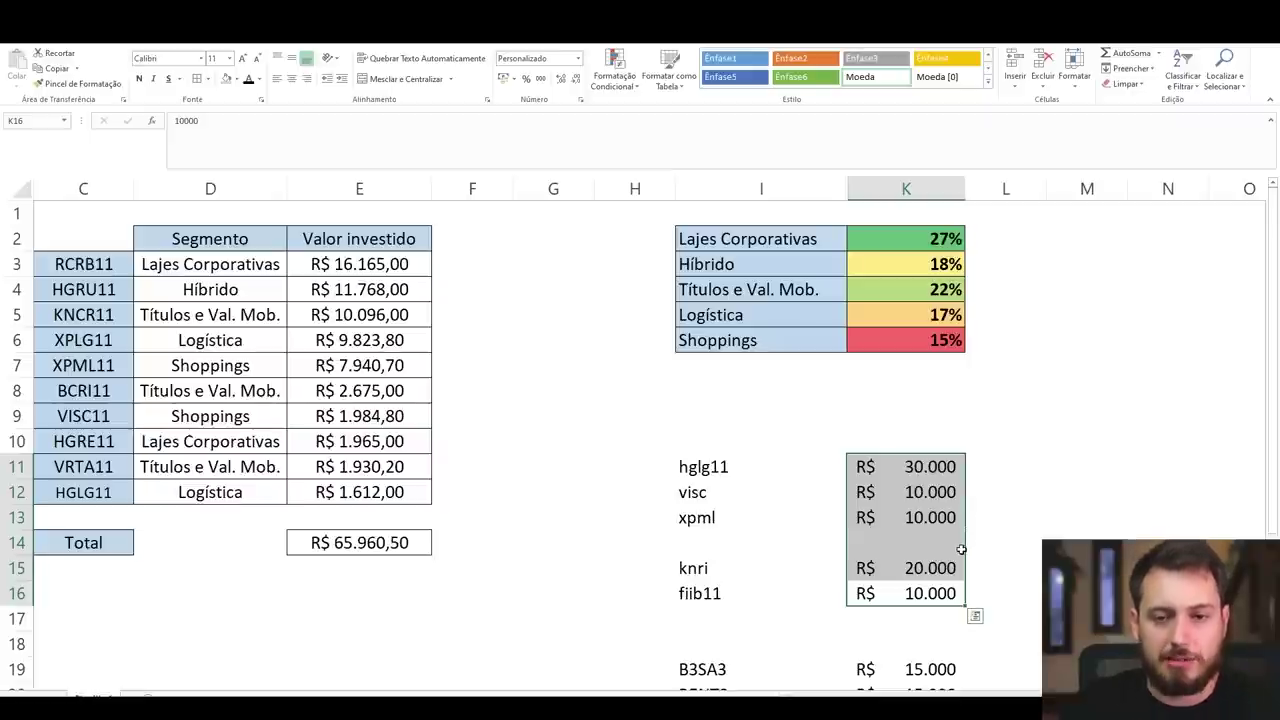
scroll(943, 514, down, 2)
scroll(943, 514, up, 2)
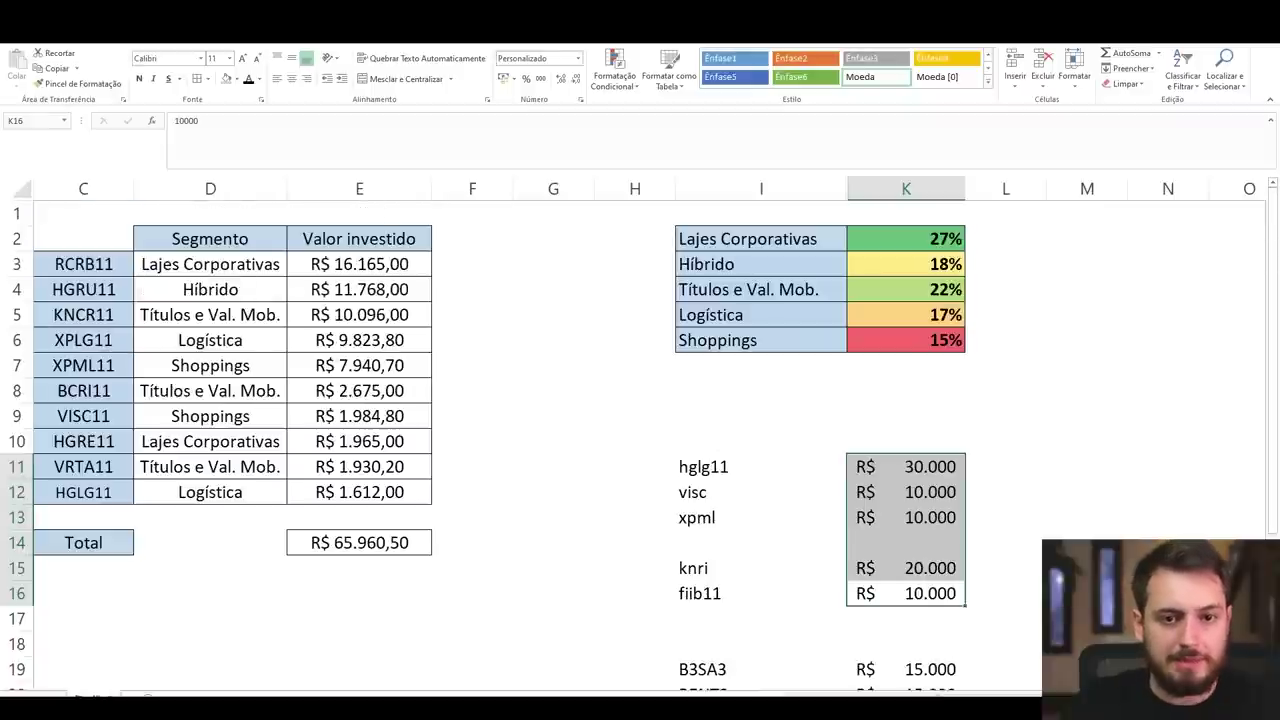
Switch to the Rico home broker and place its window beside the worksheet, widened to about half of the screen
key(alt+Tab)
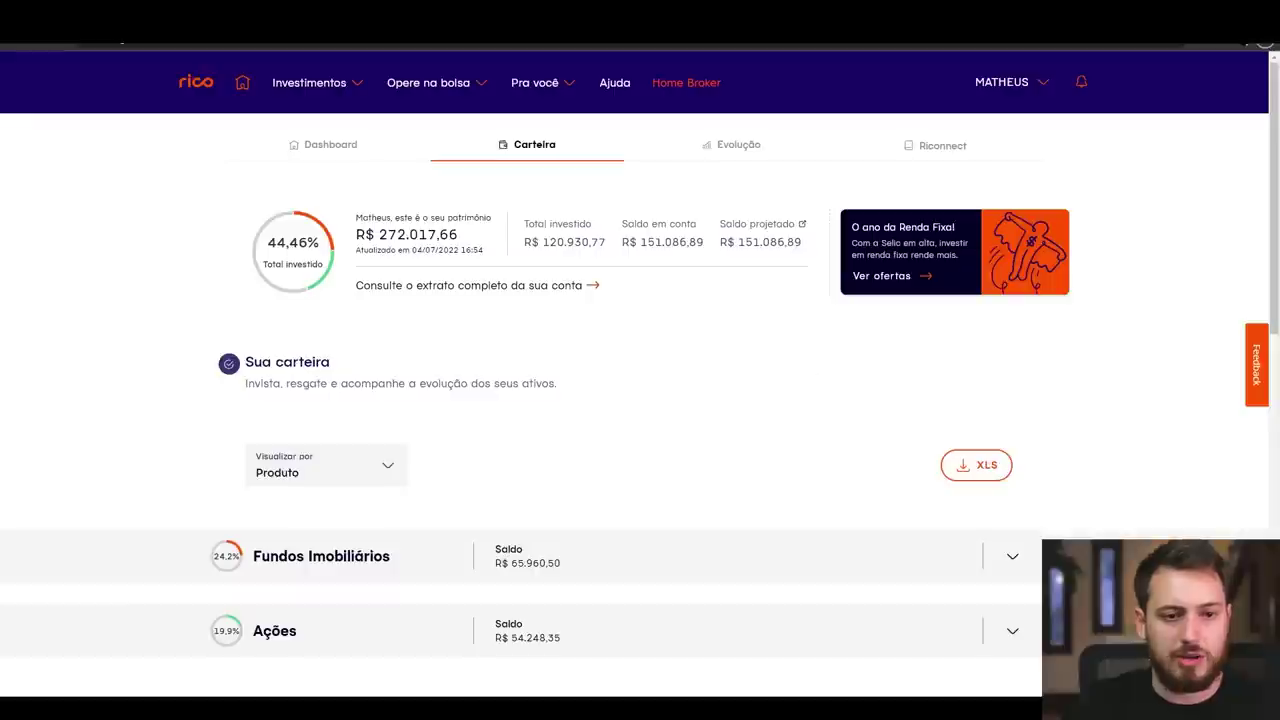
key(alt+Tab)
drag(640, 48, 5, 160)
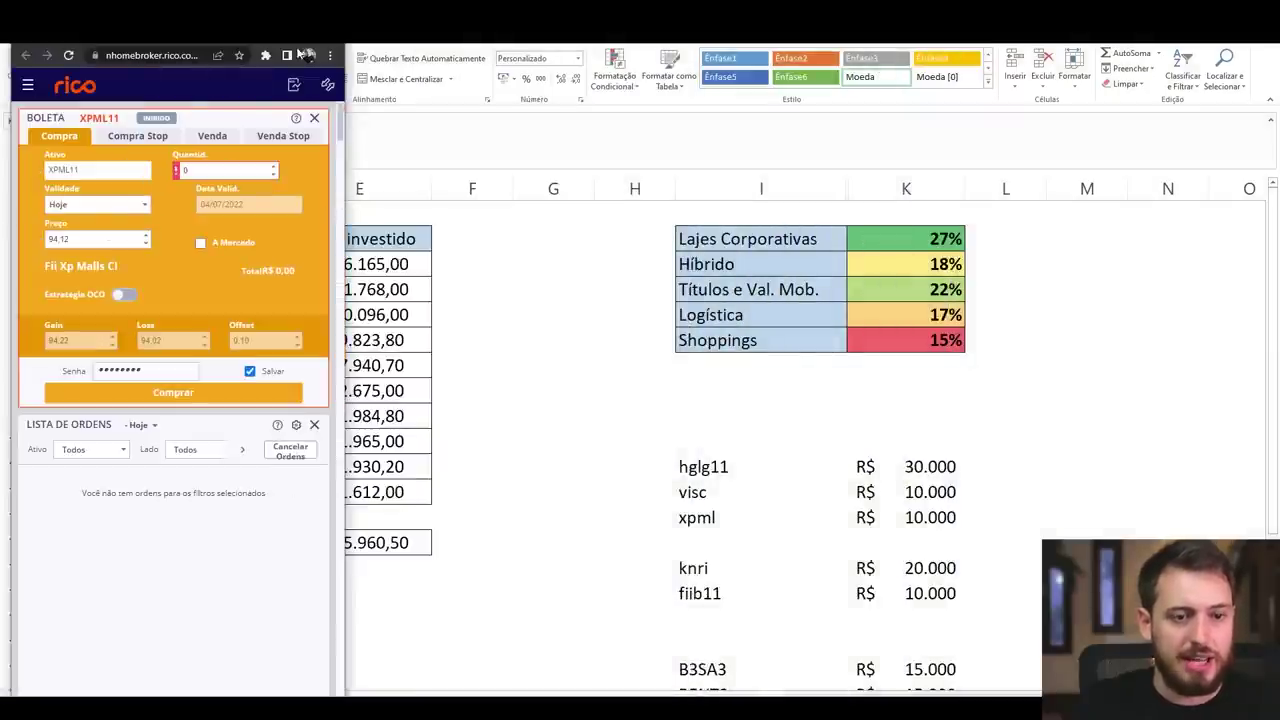
drag(200, 48, 330, 3)
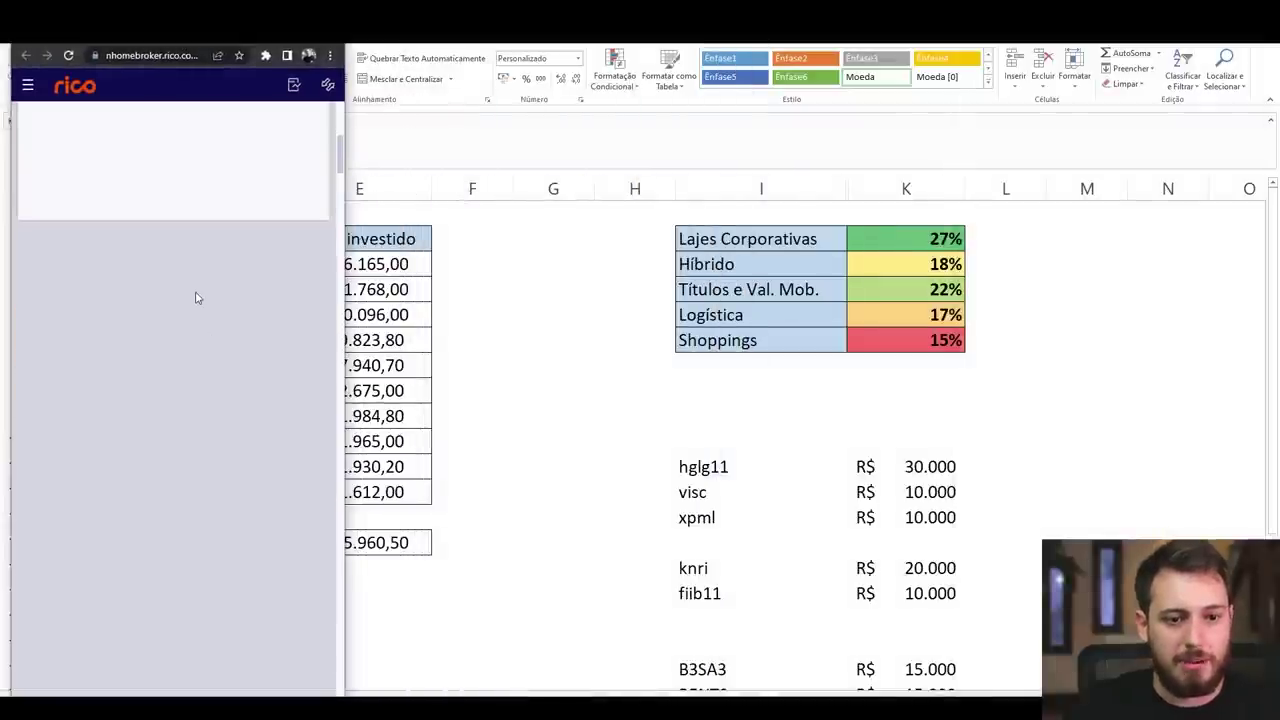
scroll(197, 294, down, 1)
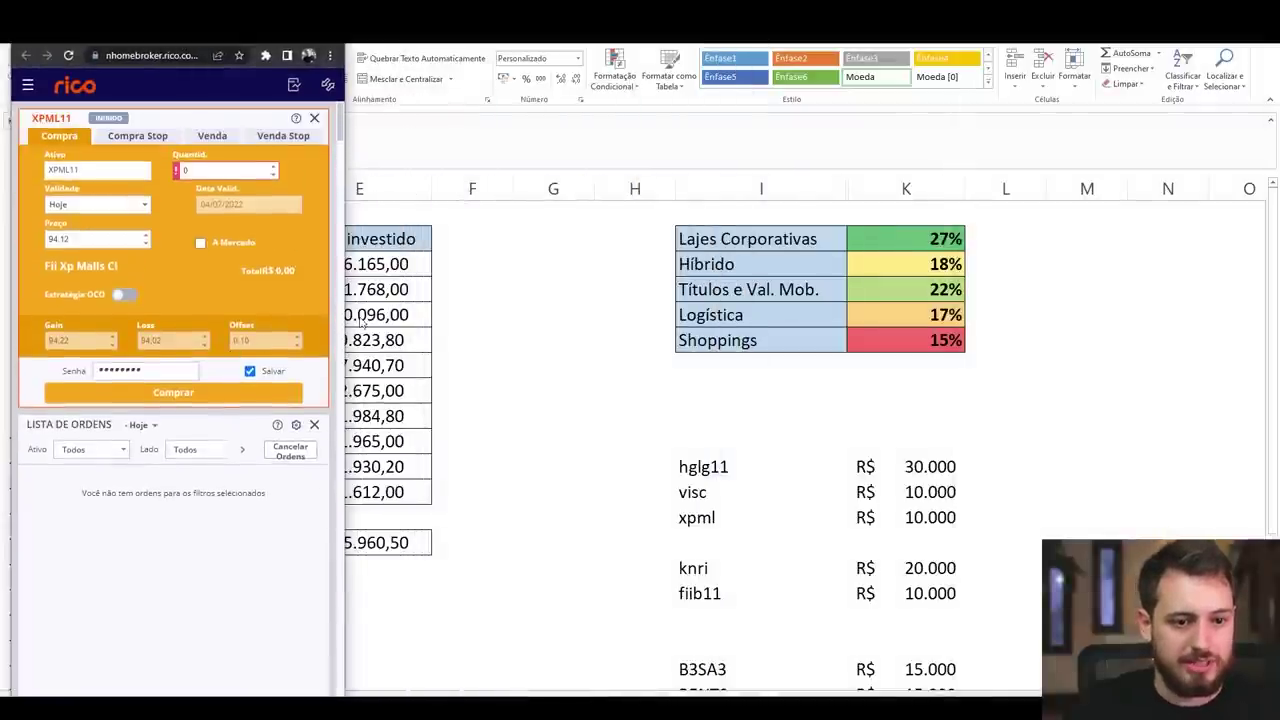
drag(345, 301, 636, 322)
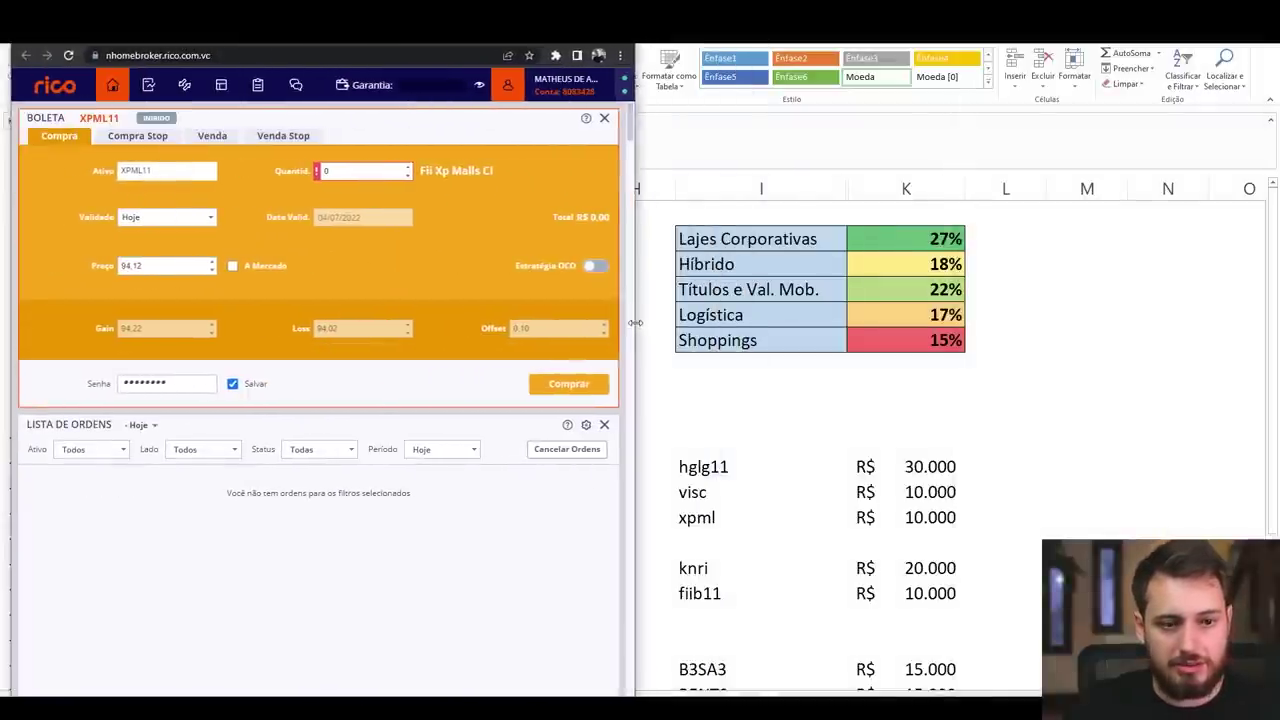
Set HGLG11 as the asset of the buy order ticket
click(167, 180)
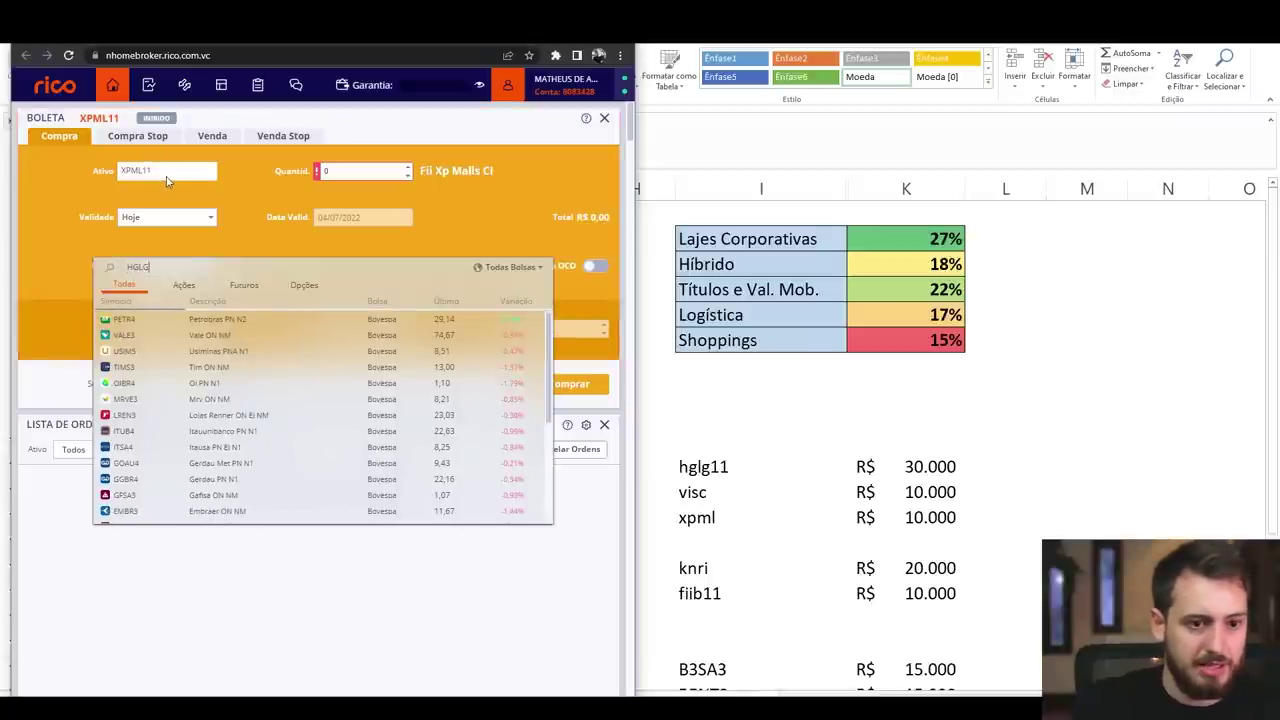
text(HGLG)
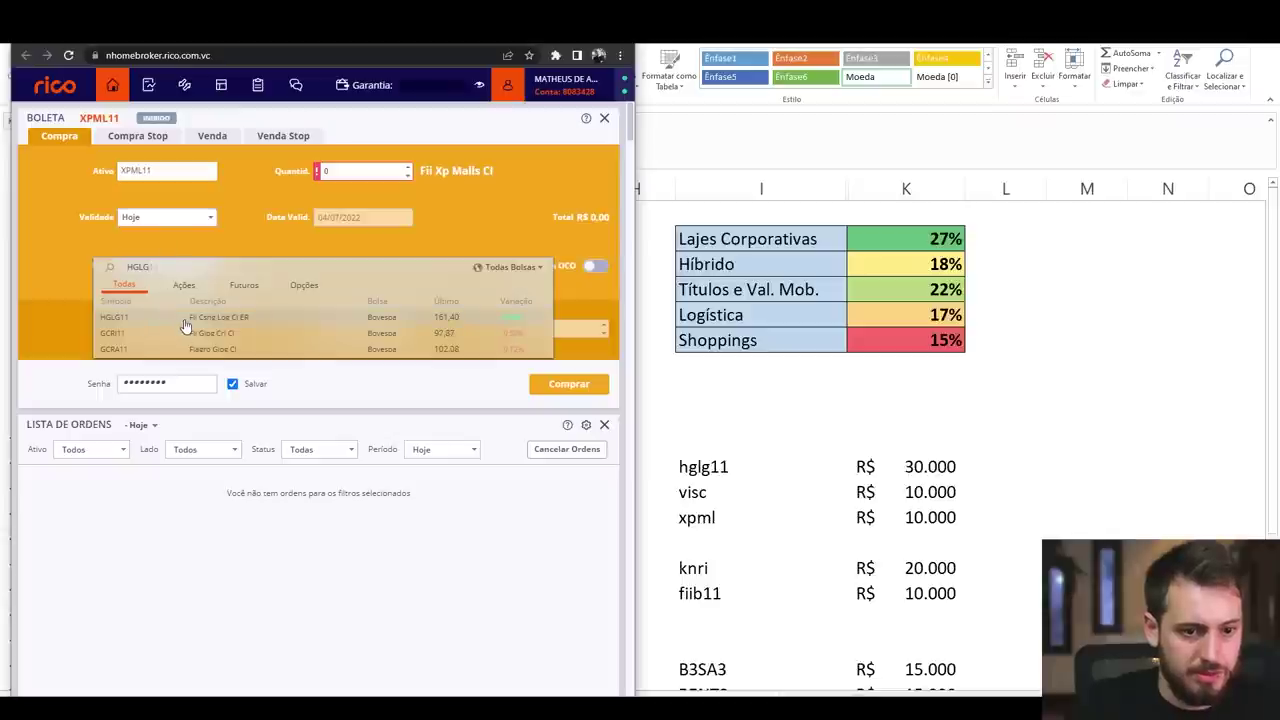
text(11)
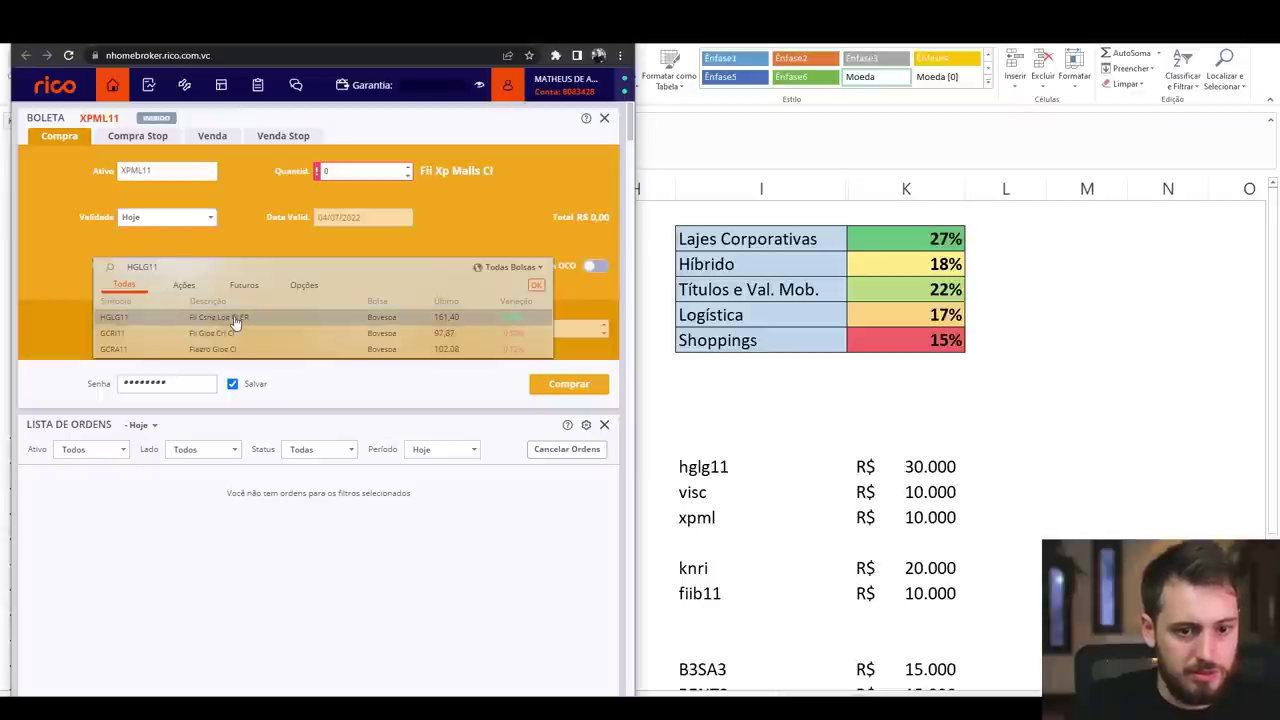
click(219, 322)
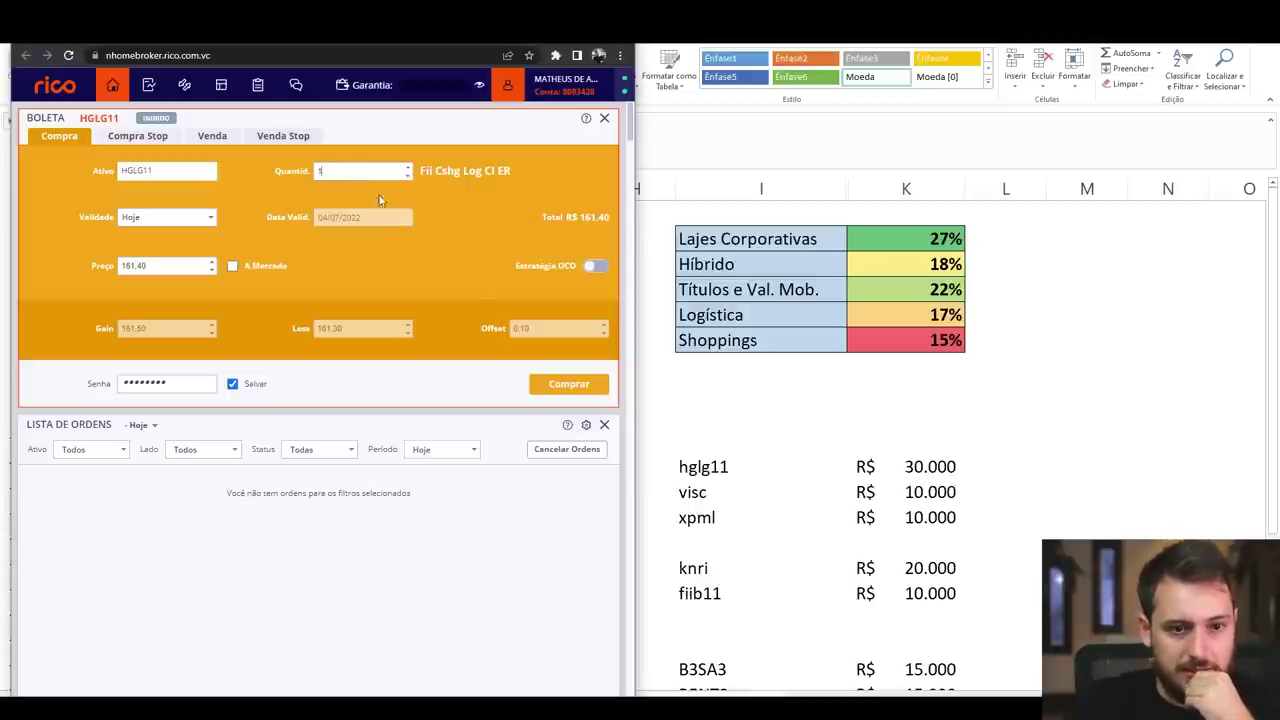
Set the HGLG11 order quantity to 185 to approach the planned R$ 30.000
text(200)
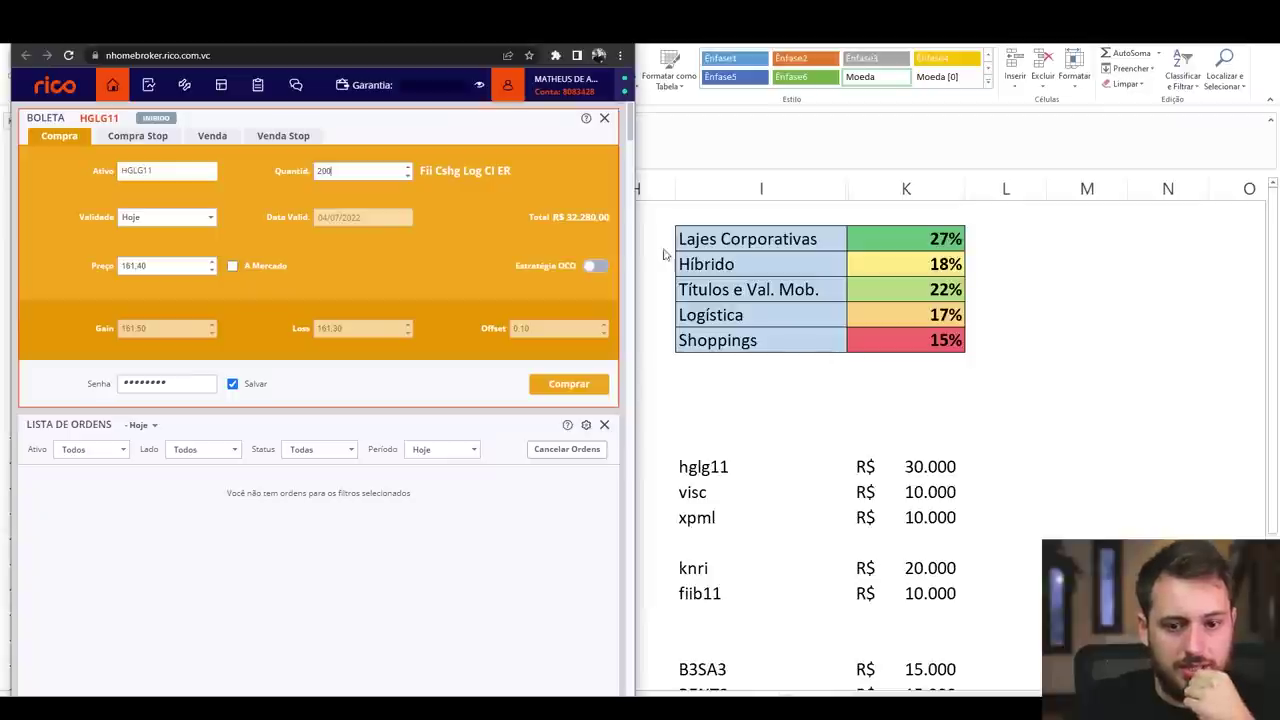
key(BackSpace)
key(BackSpace)
key(BackSpace)
text(180)
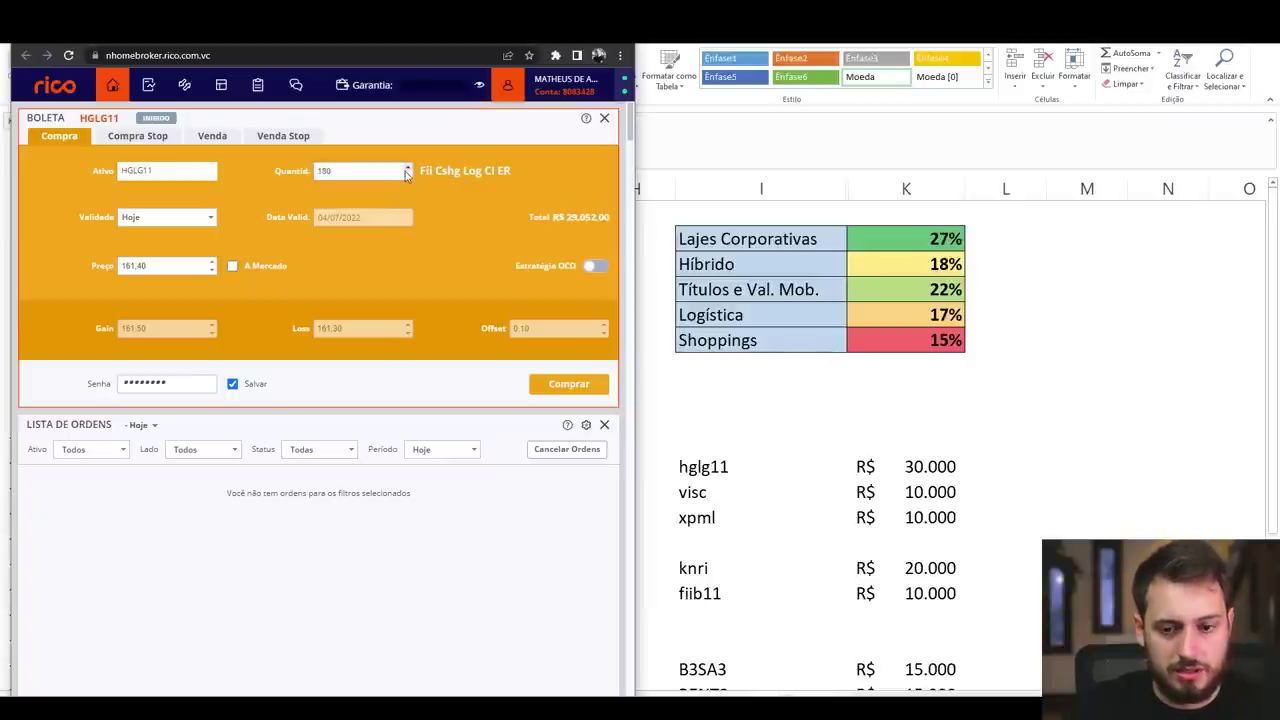
key(BackSpace)
text(5)
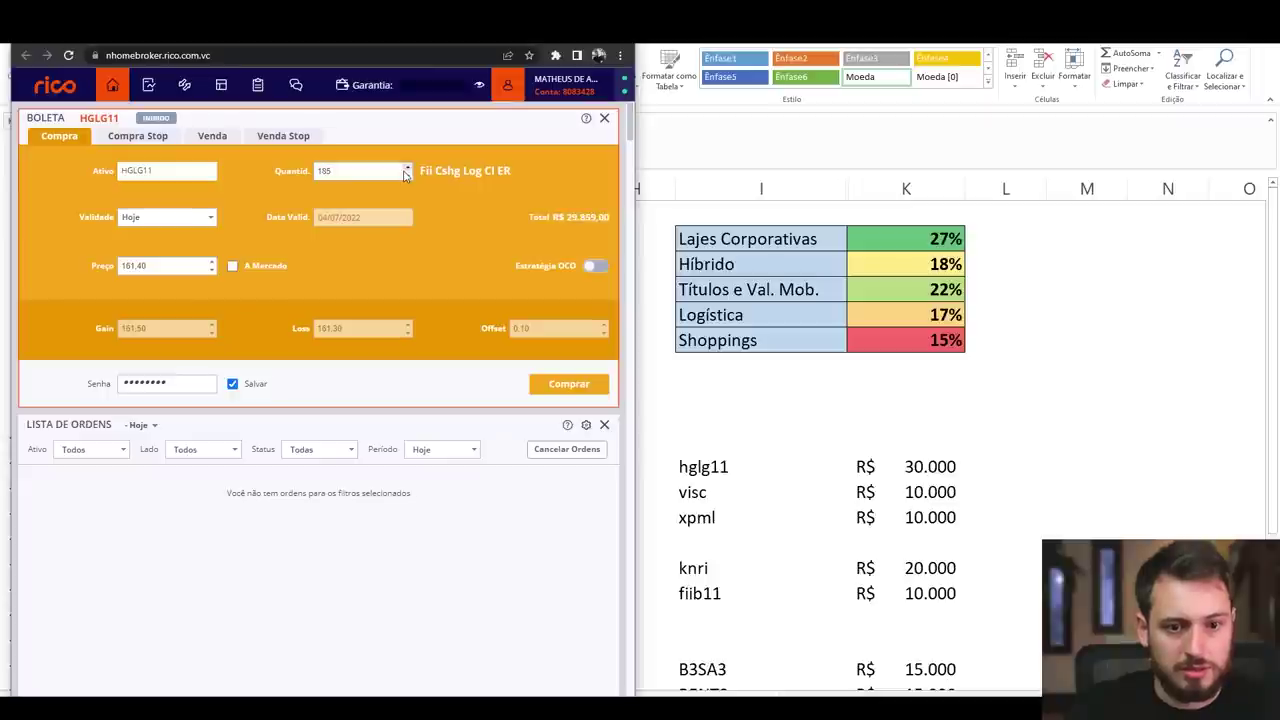
Make the HGLG11 order a market order, then submit and confirm the purchase
click(235, 267)
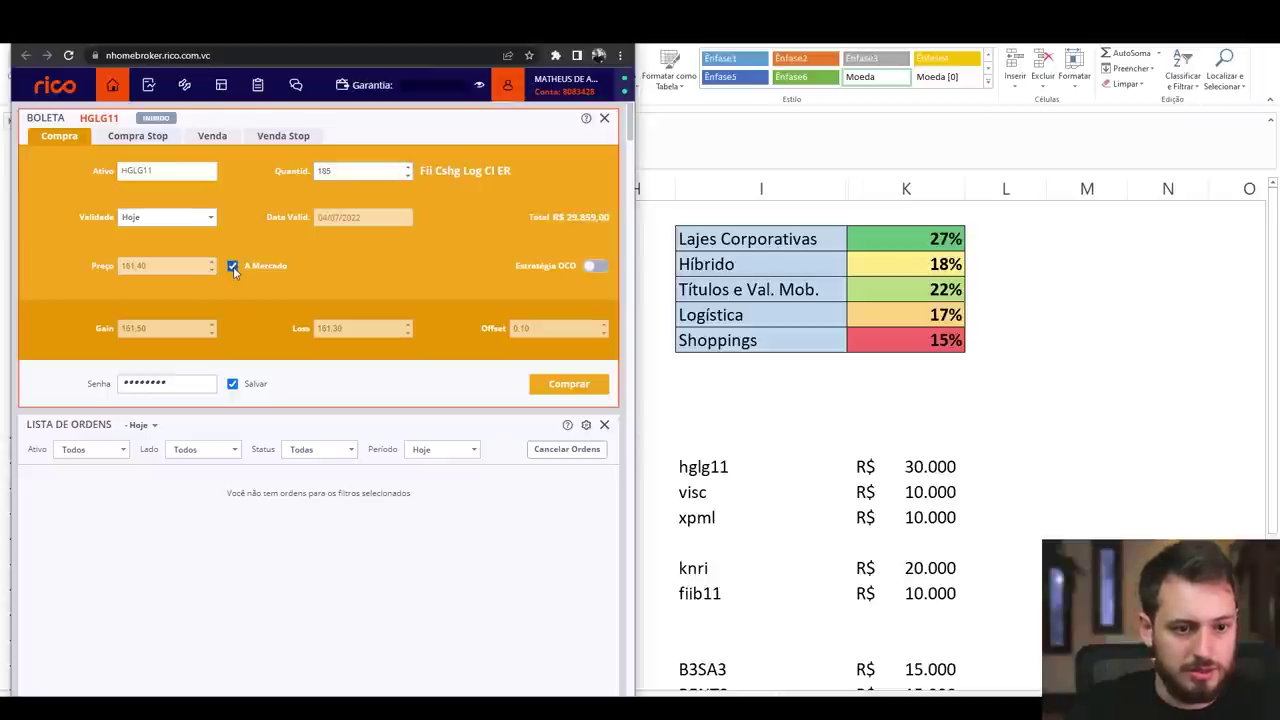
scroll(448, 284, down, 1)
scroll(450, 288, up, 1)
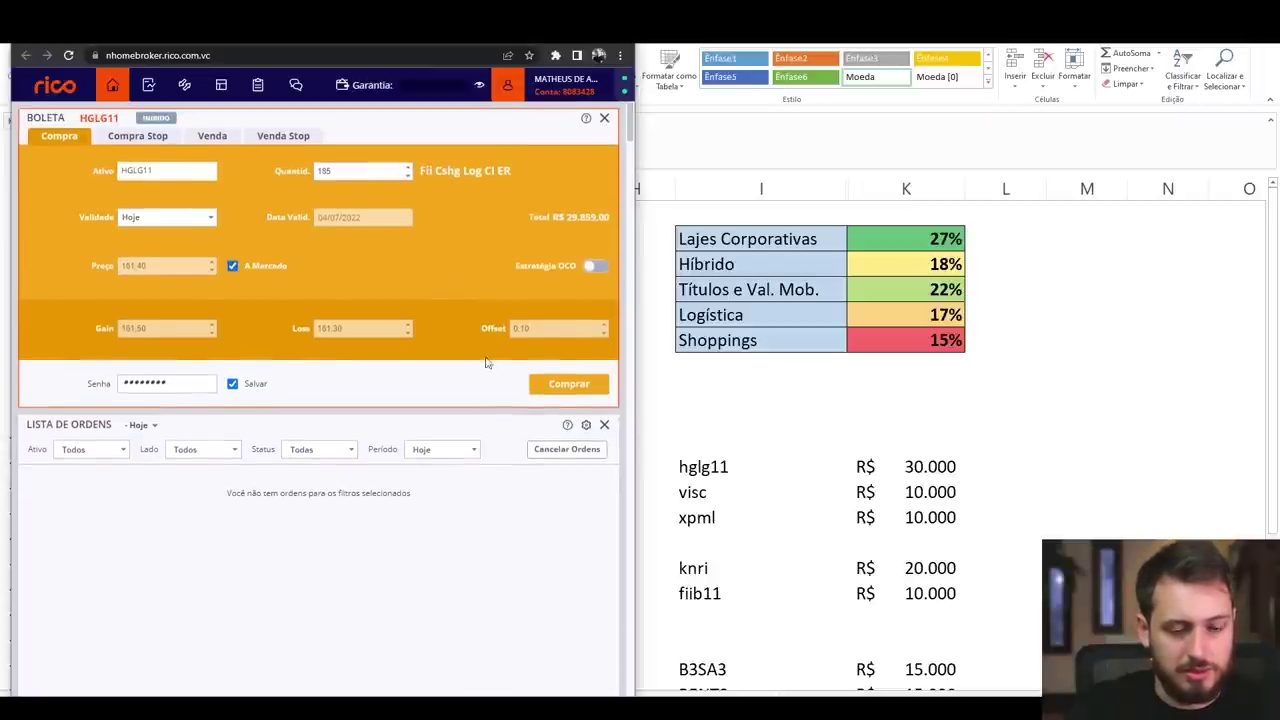
click(567, 388)
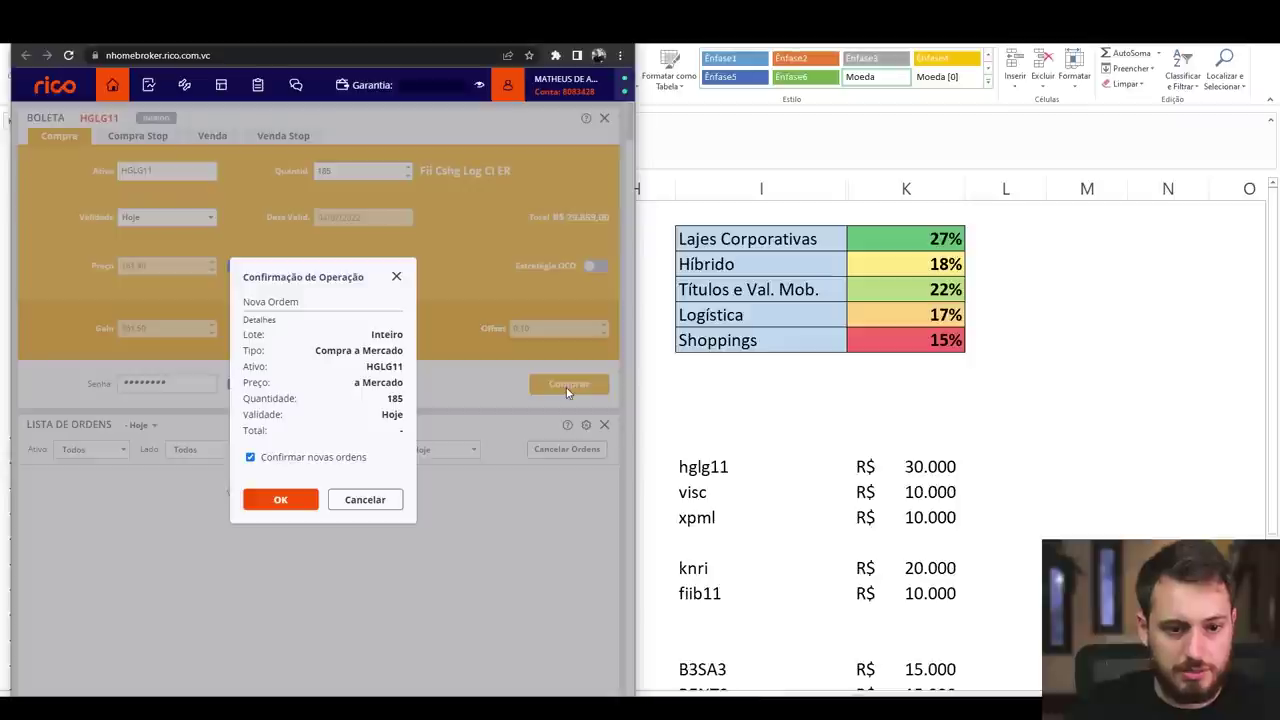
click(287, 500)
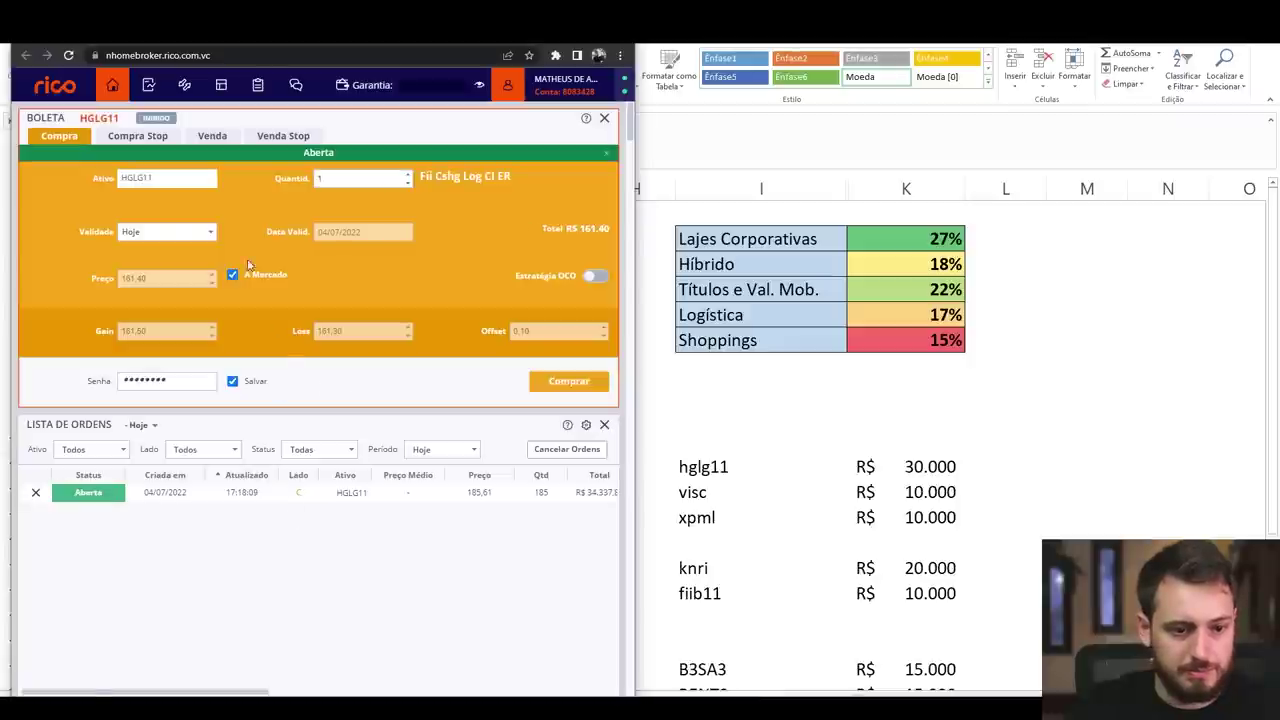
Place a market buy order for 100 units of VISC11
click(168, 183)
text(VISC)
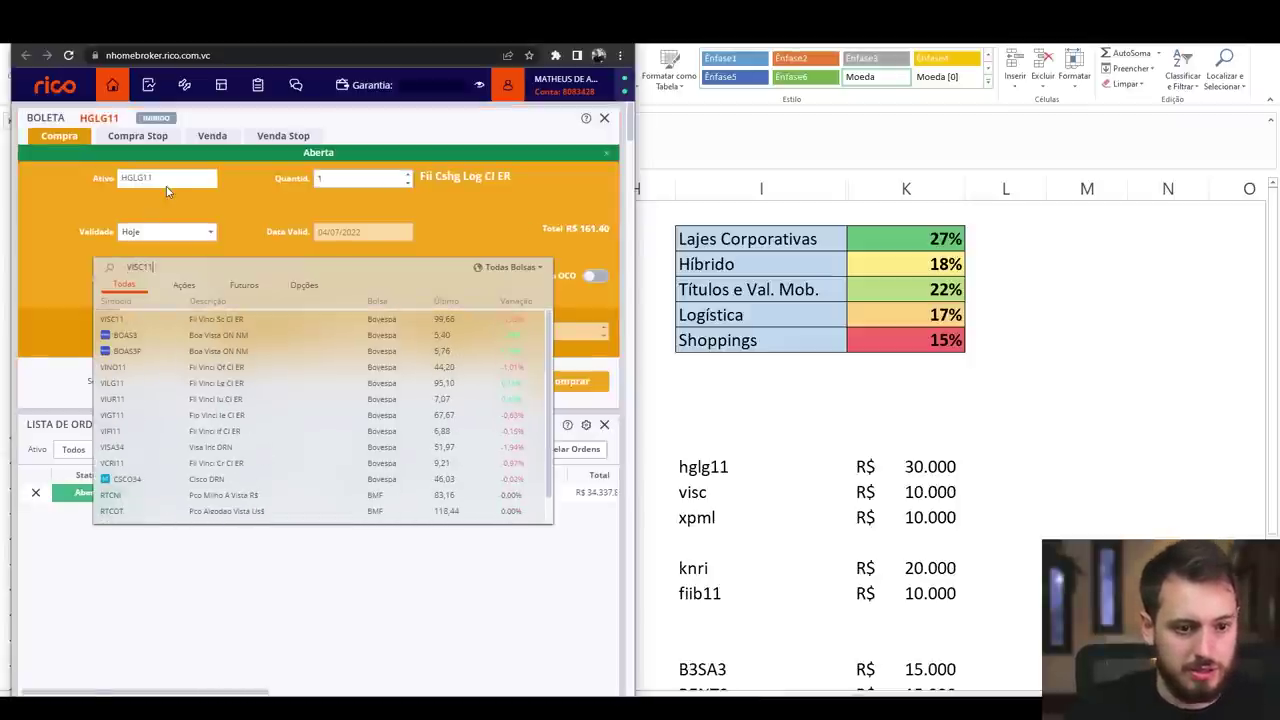
text(11)
key(Return)
text(100)
click(537, 394)
Place a market buy order for 105 units of XPML11
click(165, 171)
text(xpml)
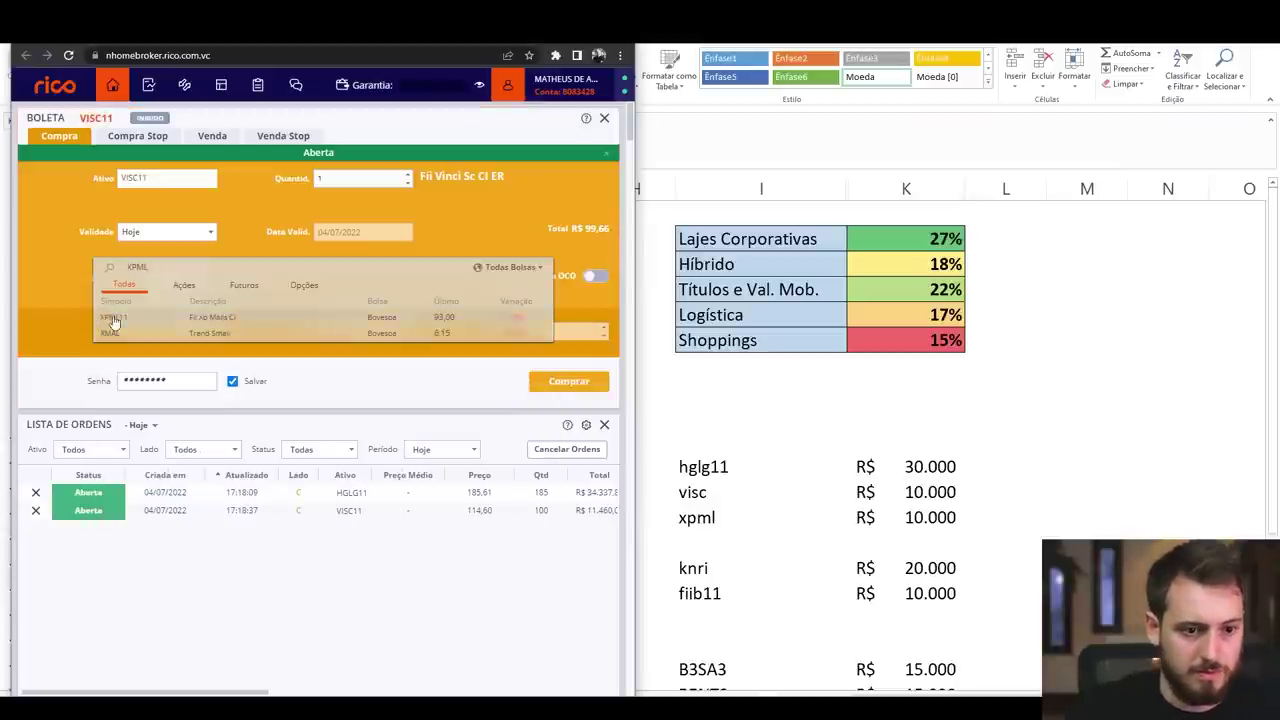
key(Return)
click(360, 172)
text(05)
click(545, 384)
key(Return)
Place a market buy order for 150 units of KNRI11
click(165, 177)
text(knri11)
key(Return)
click(365, 175)
text(200)
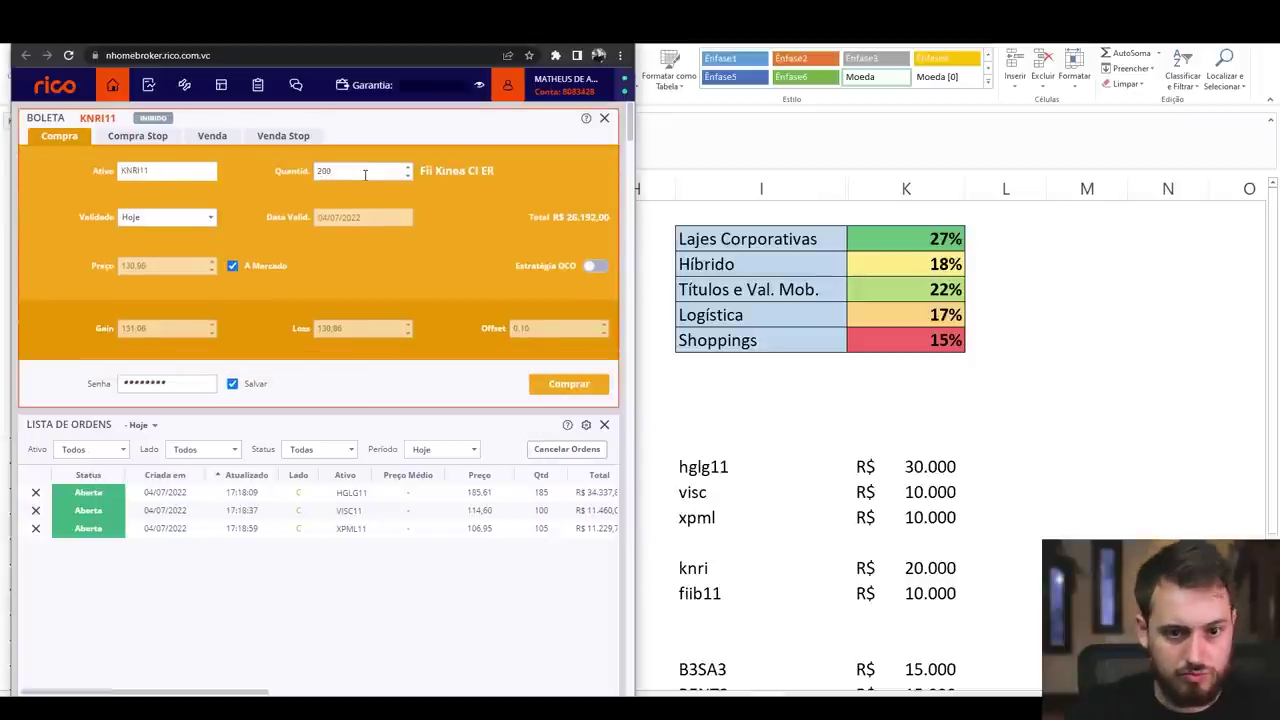
click(569, 384)
key(Return)
Place a market buy order for 23 units of FIIB11
click(165, 171)
text(fiib11)
key(Return)
click(374, 172)
text(100)
key(BackSpace)
key(BackSpace)
key(BackSpace)
text(20)
key(Return)
key(Return)
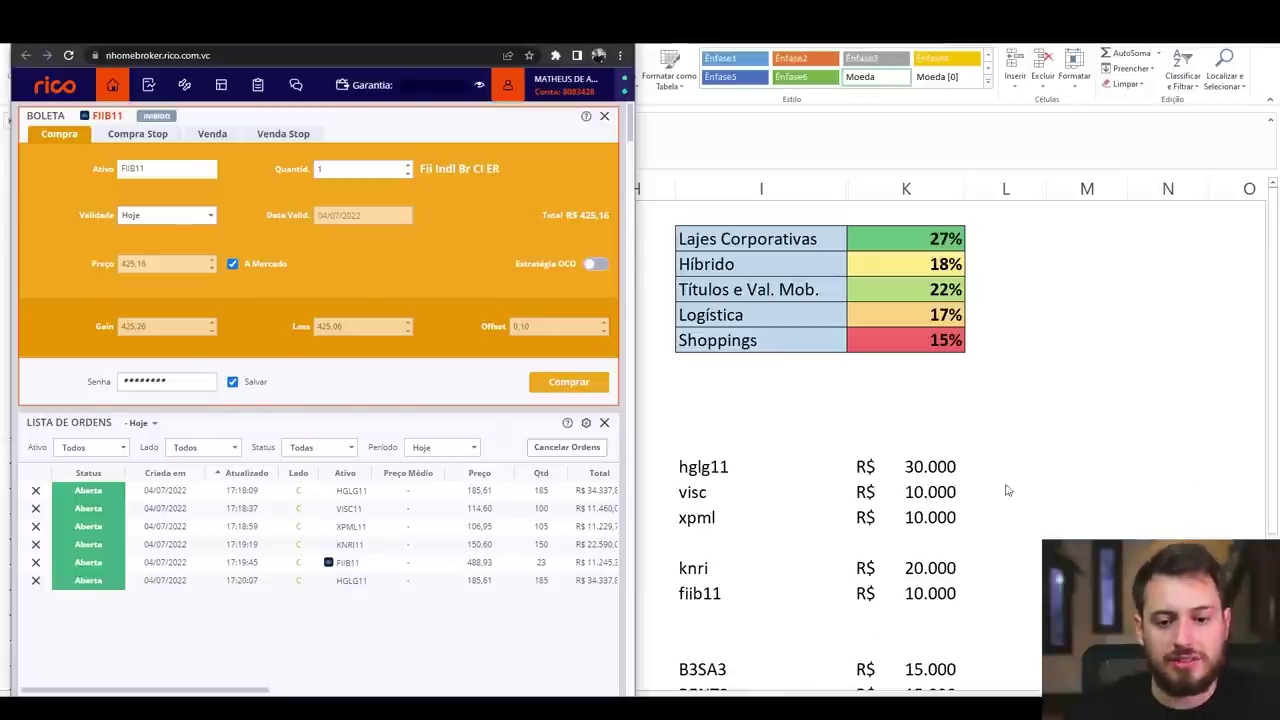
Switch back to the Excel worksheet and select the planned stock tickers B3SA3 to PSSA3 in I19:I24
key(alt+Tab)
scroll(960, 510, down, 3)
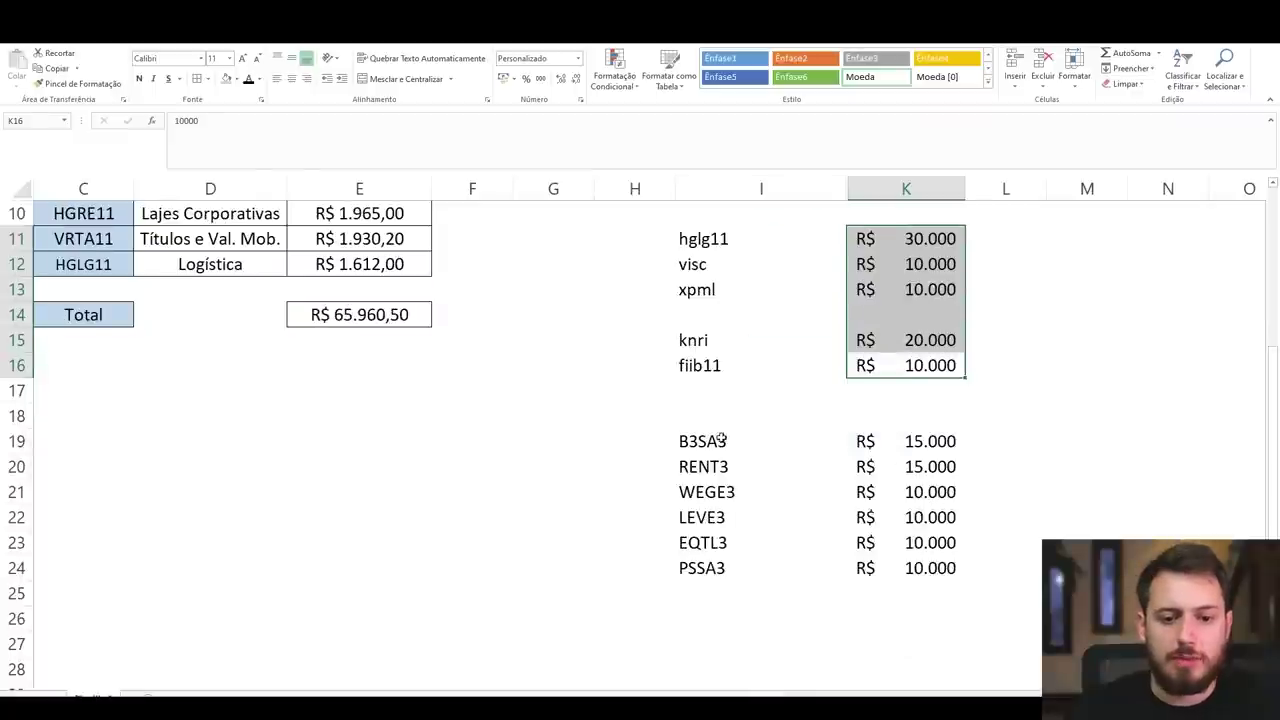
drag(721, 440, 714, 566)
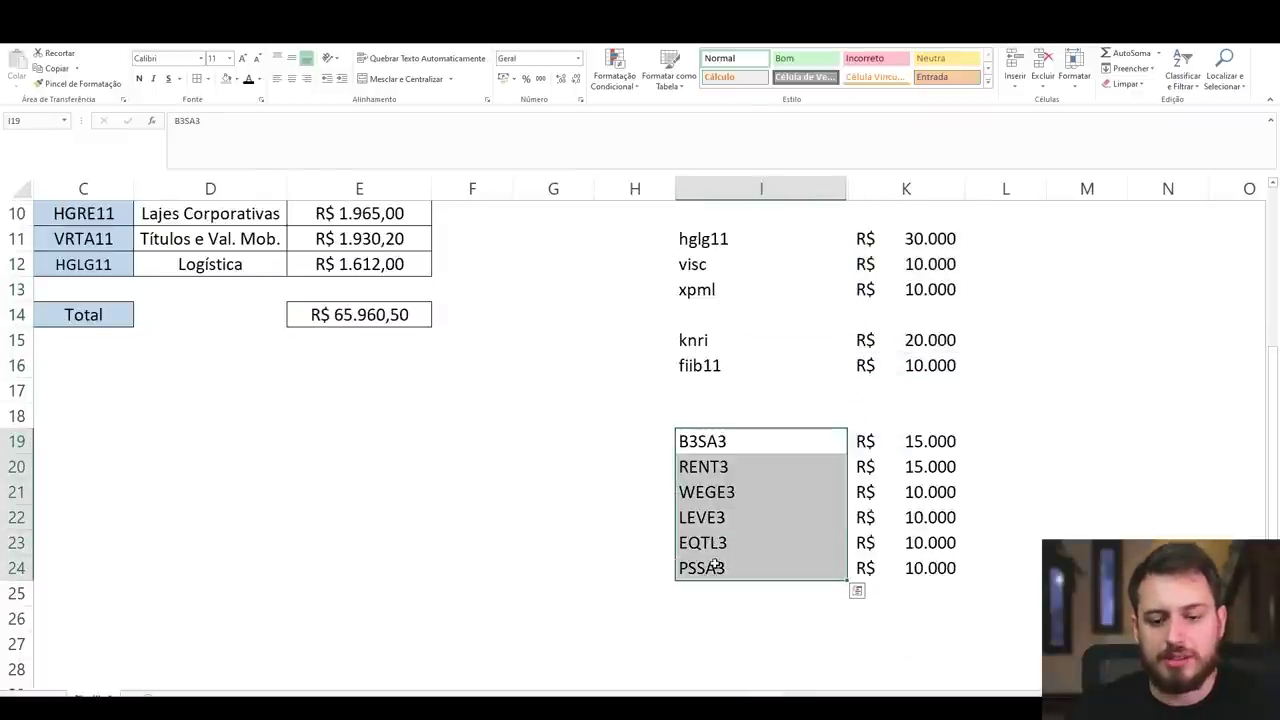